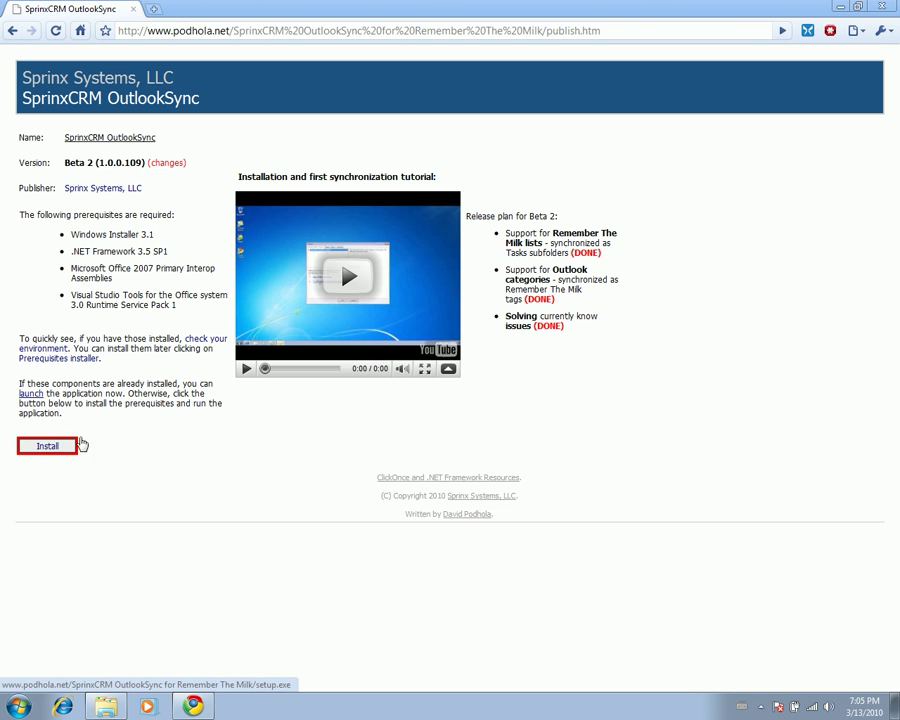
# - Download the OutlookSync setup.exe in Chrome, keep it, and run it past the security warning
pyautogui.click(46, 453)
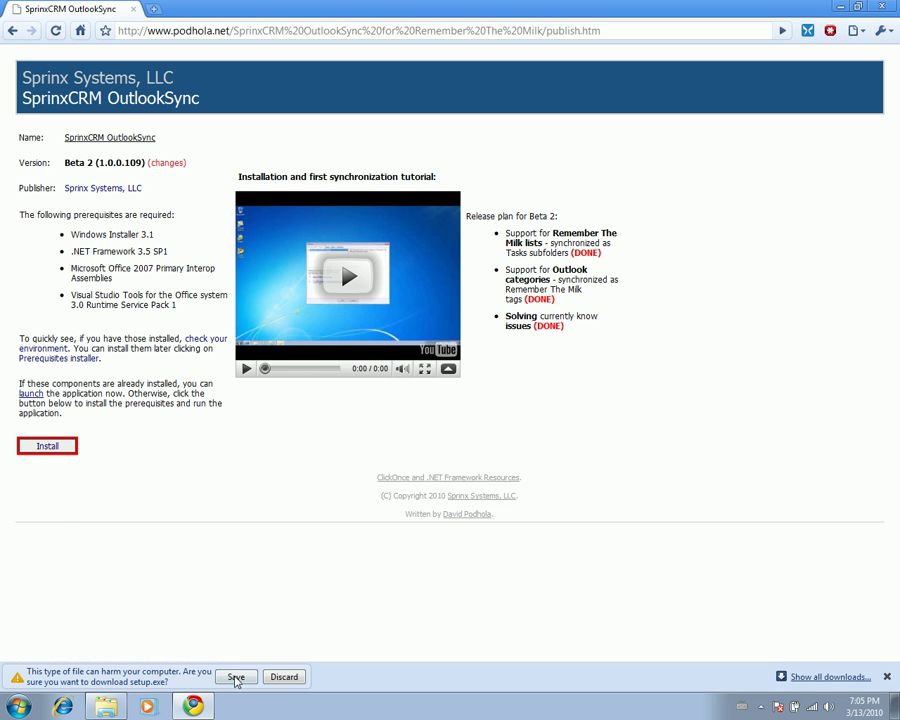
pyautogui.click(236, 677)
pyautogui.click(144, 677)
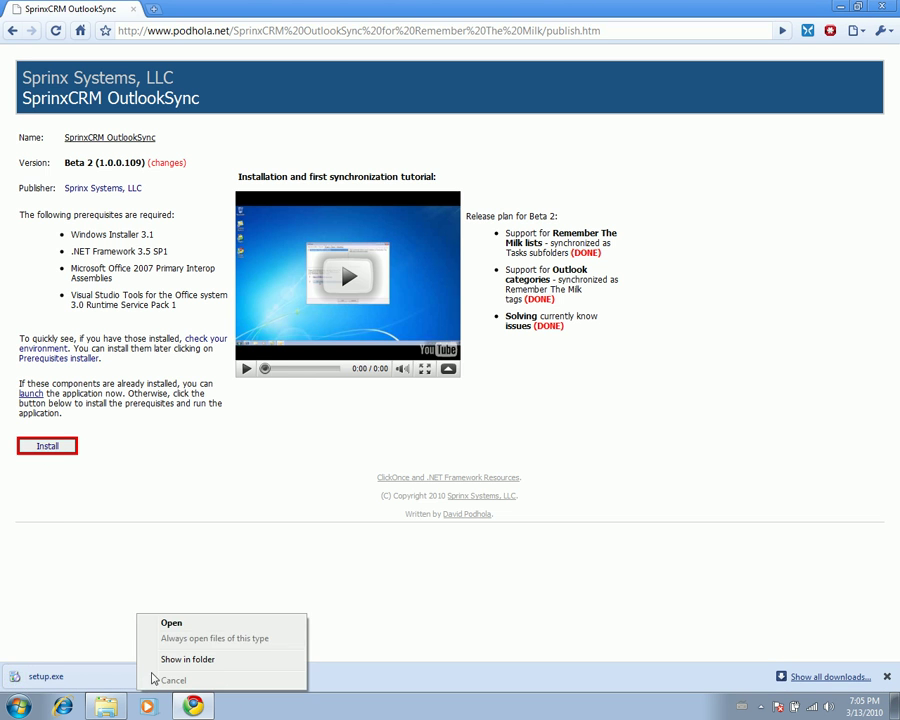
pyautogui.click(145, 624)
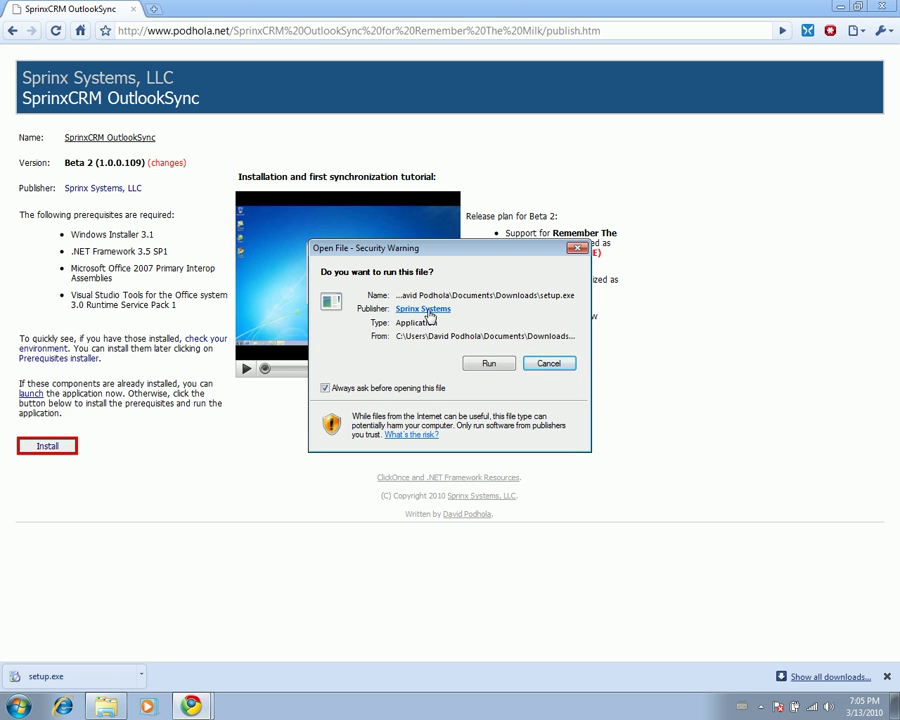
pyautogui.click(489, 364)
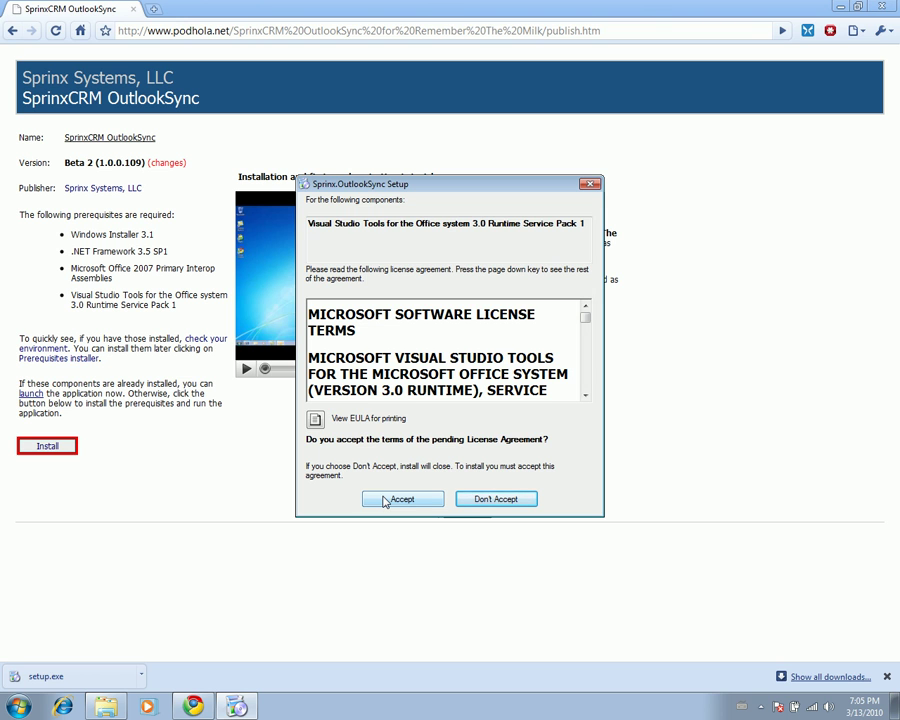
# - Accept the Visual Studio Tools for the Office system 3.0 Runtime SP1 licence agreement
pyautogui.click(385, 500)
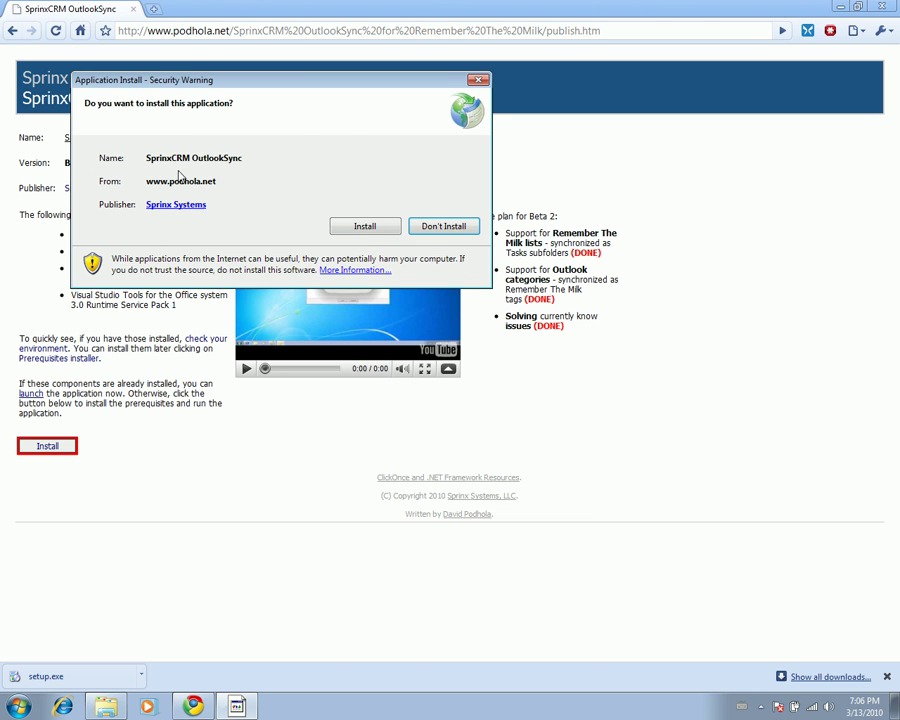
# - Install SprinxCRM OutlookSync and its Sprinx.OutlookSyncAddIn Office add-in, closing each installer dialog afterwards
pyautogui.click(368, 230)
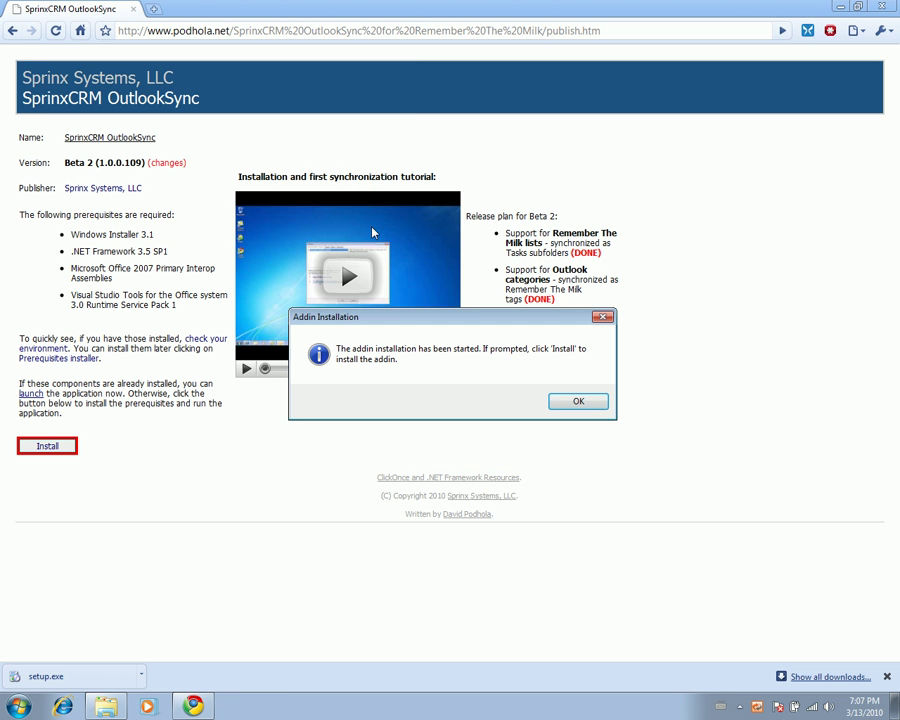
pyautogui.press('Return')
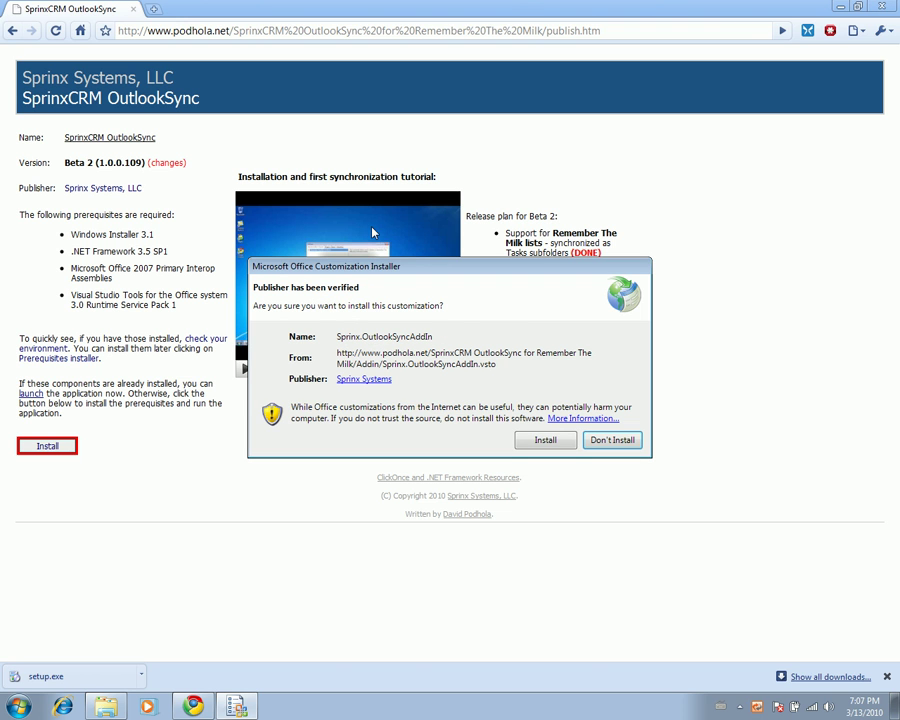
pyautogui.click(546, 442)
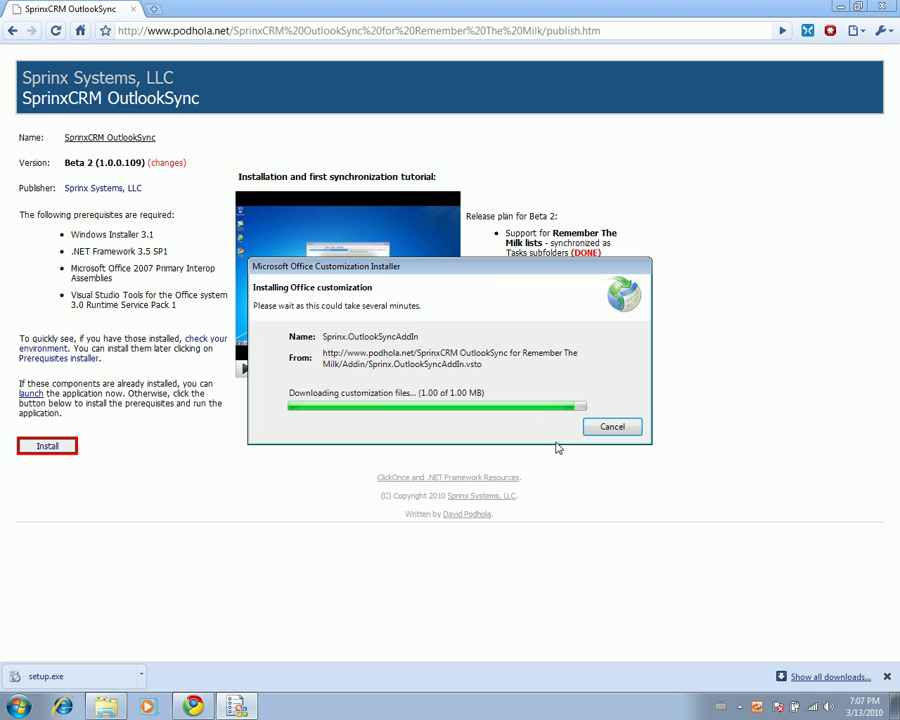
pyautogui.click(625, 398)
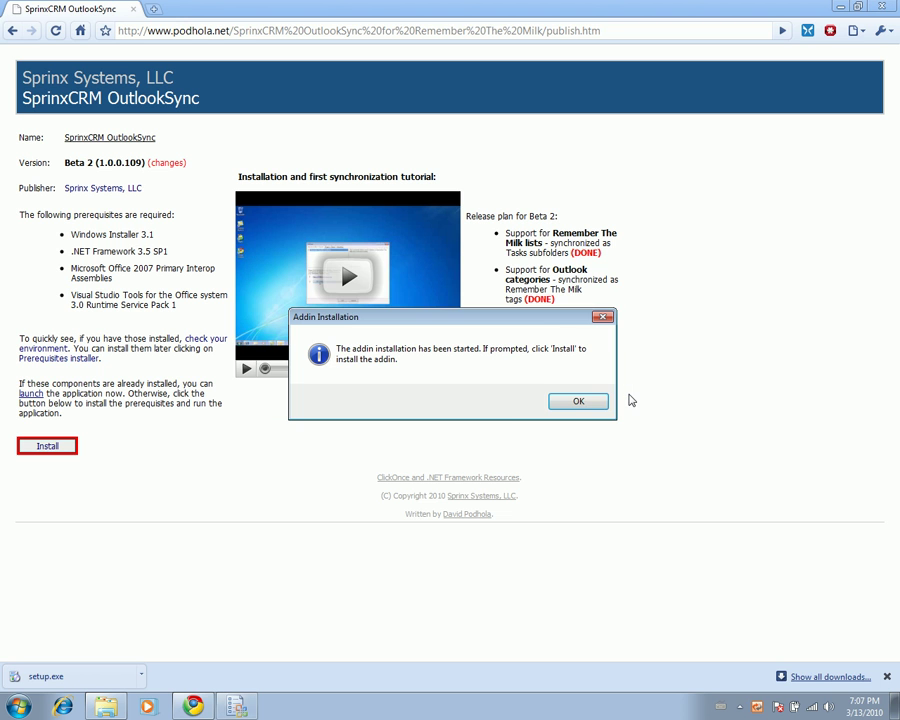
pyautogui.click(578, 402)
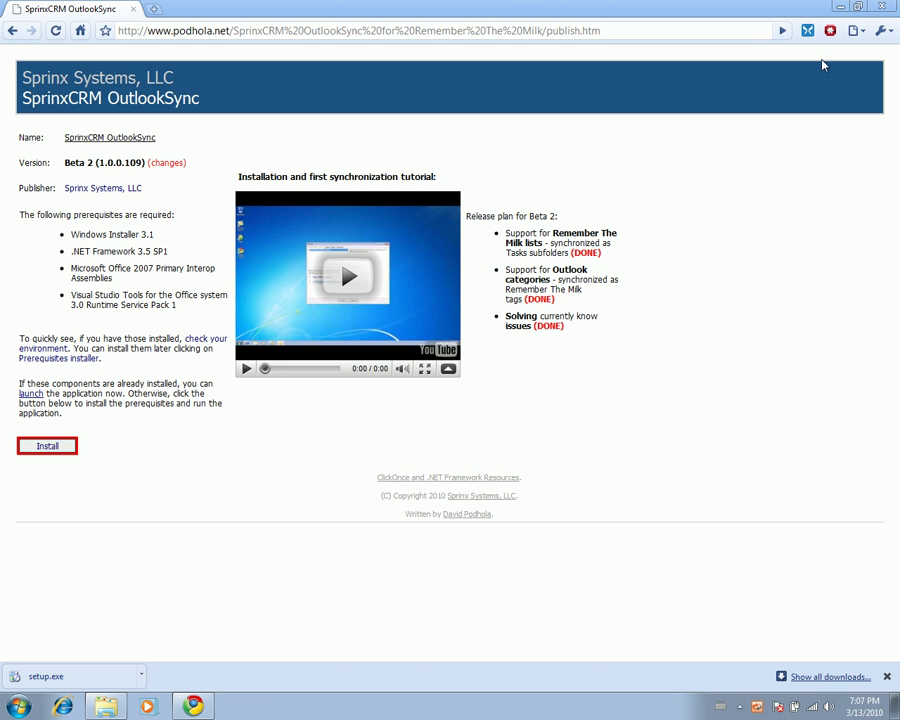
# - Load rememberthemilk.com in a new Chrome tab and go to its login page
pyautogui.click(842, 8)
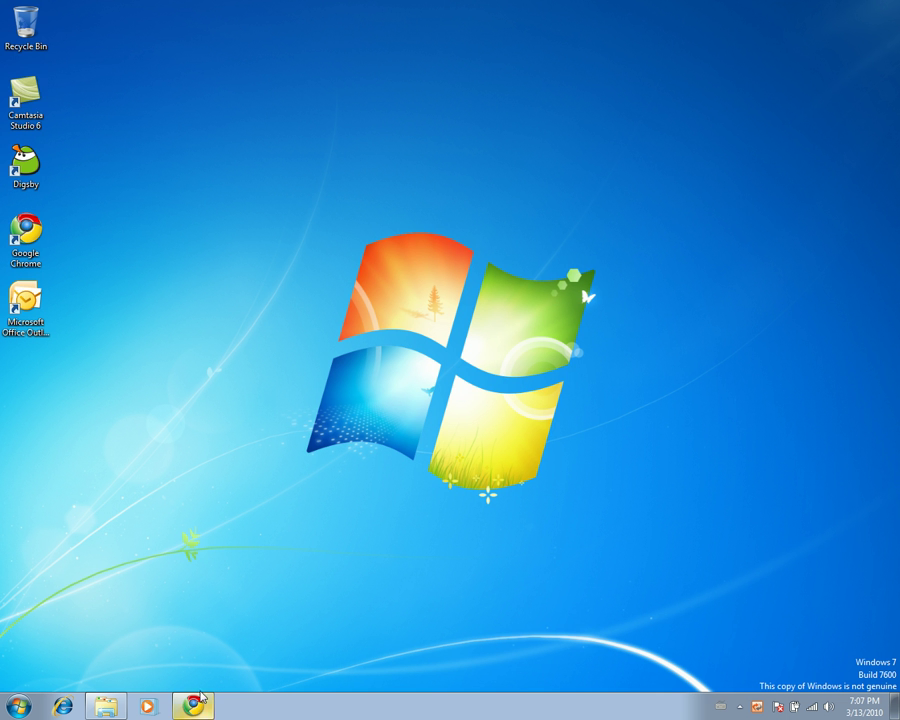
pyautogui.click(197, 708)
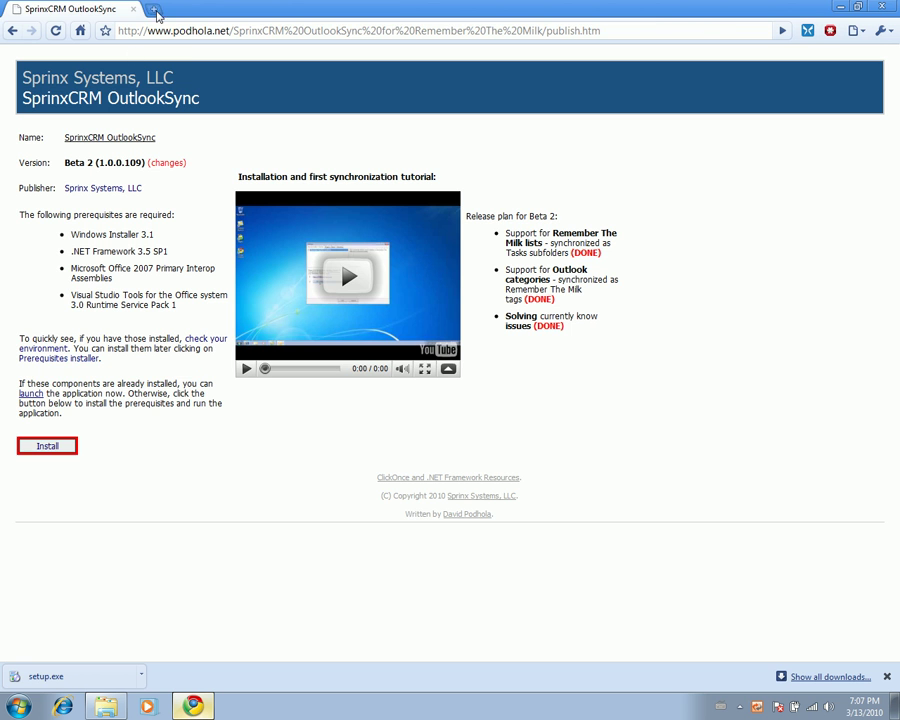
pyautogui.click(152, 9)
pyautogui.write('remember')
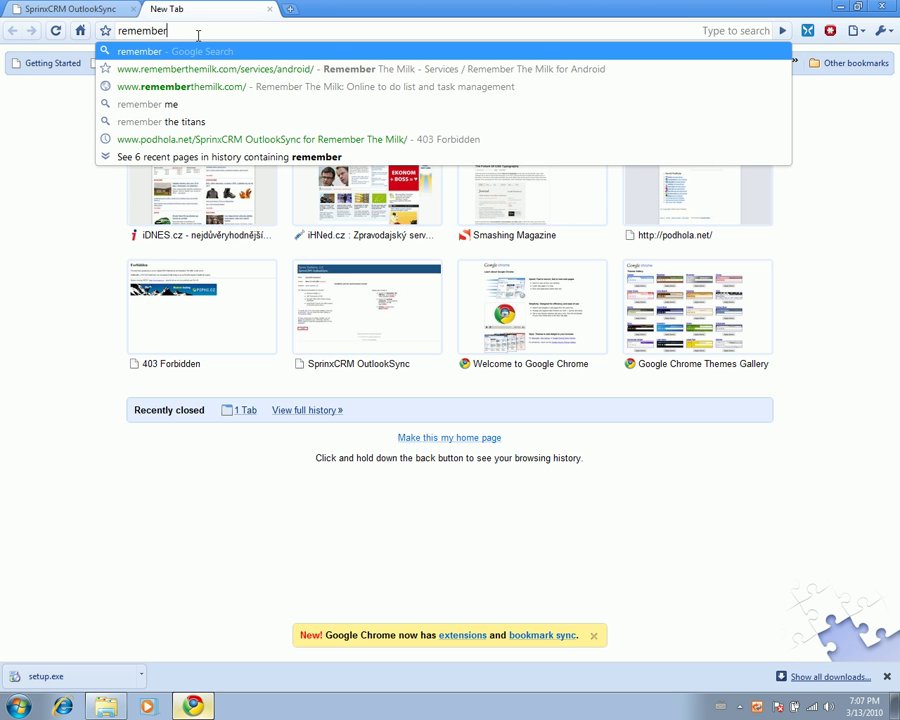
pyautogui.write('themil')
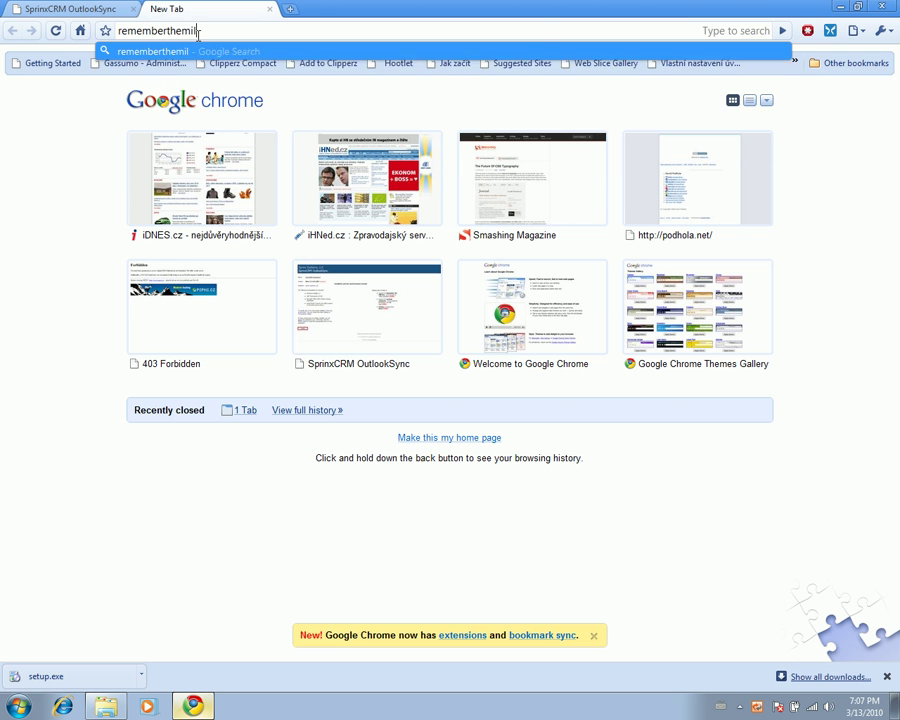
pyautogui.press('Down')
pyautogui.press('Return')
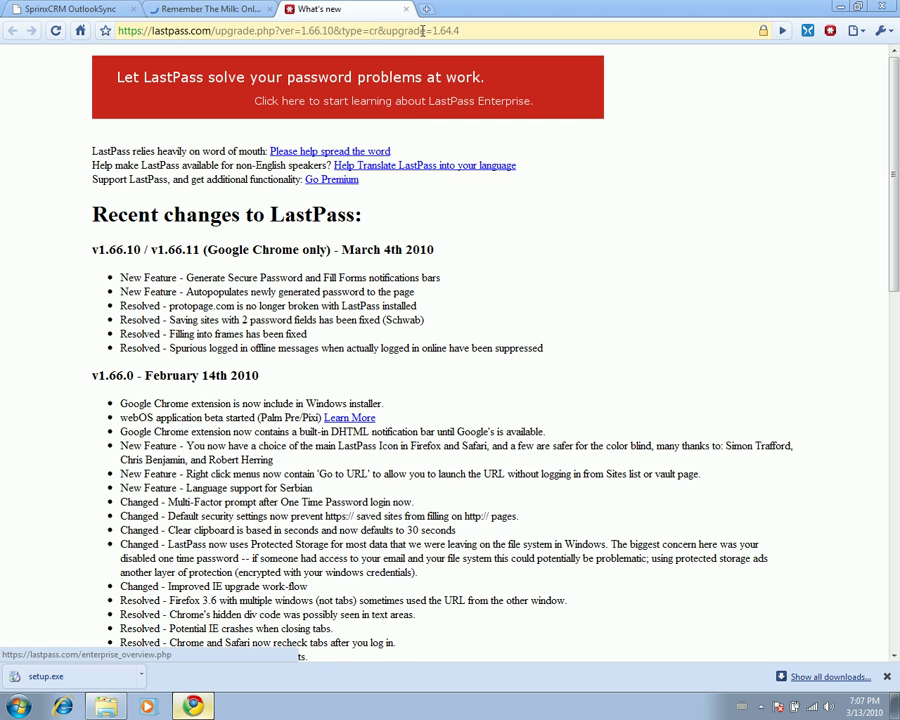
pyautogui.click(406, 9)
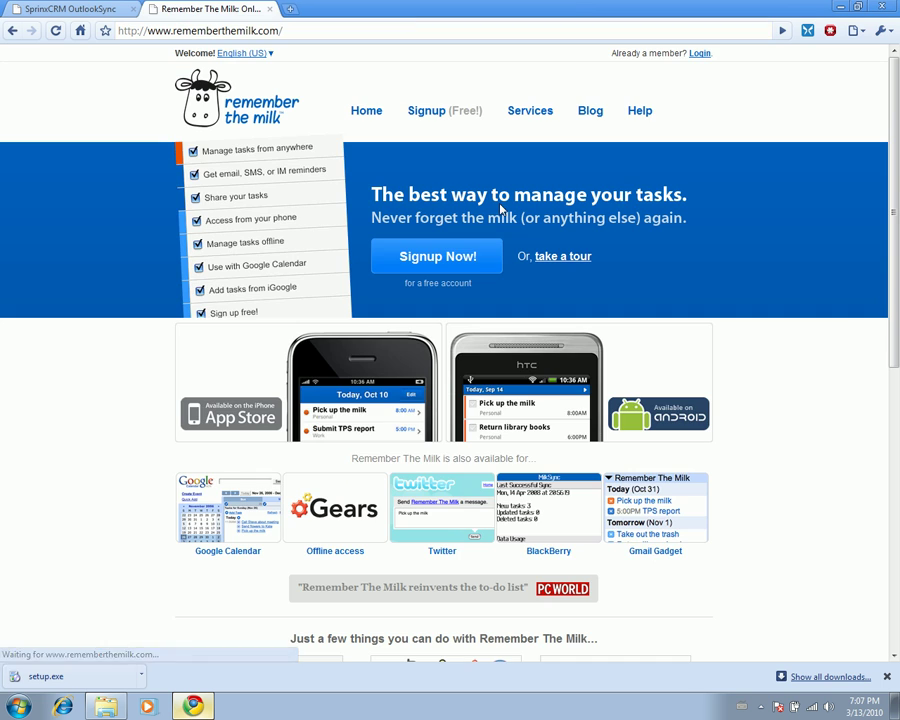
pyautogui.click(699, 54)
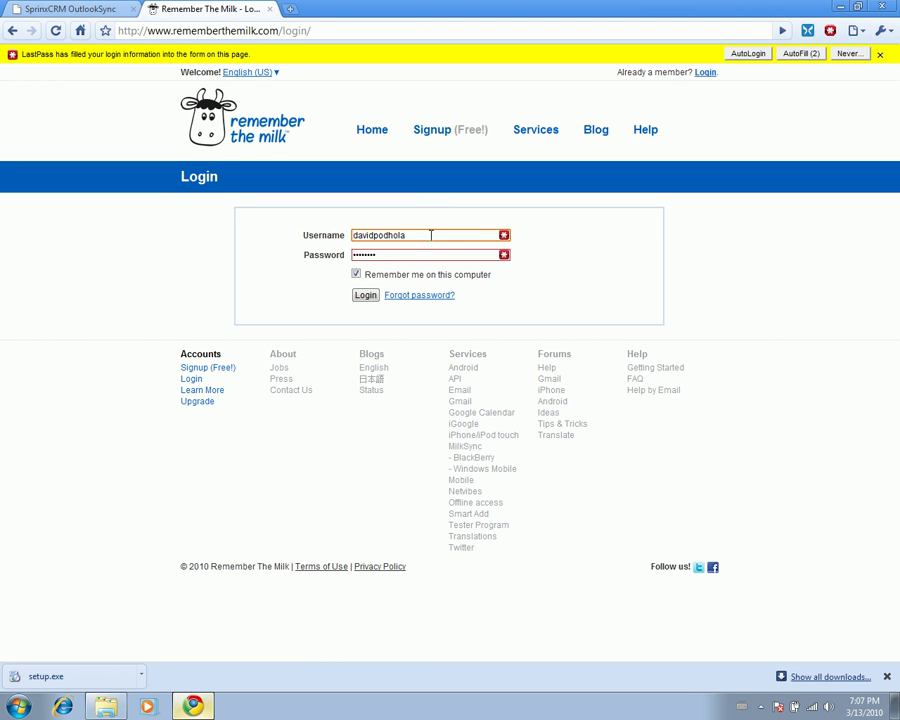
# - Replace the autofilled login with the test account's username and password
pyautogui.click(850, 54)
pyautogui.moveTo(424, 214); pyautogui.dragTo(325, 219)
pyautogui.write('test')
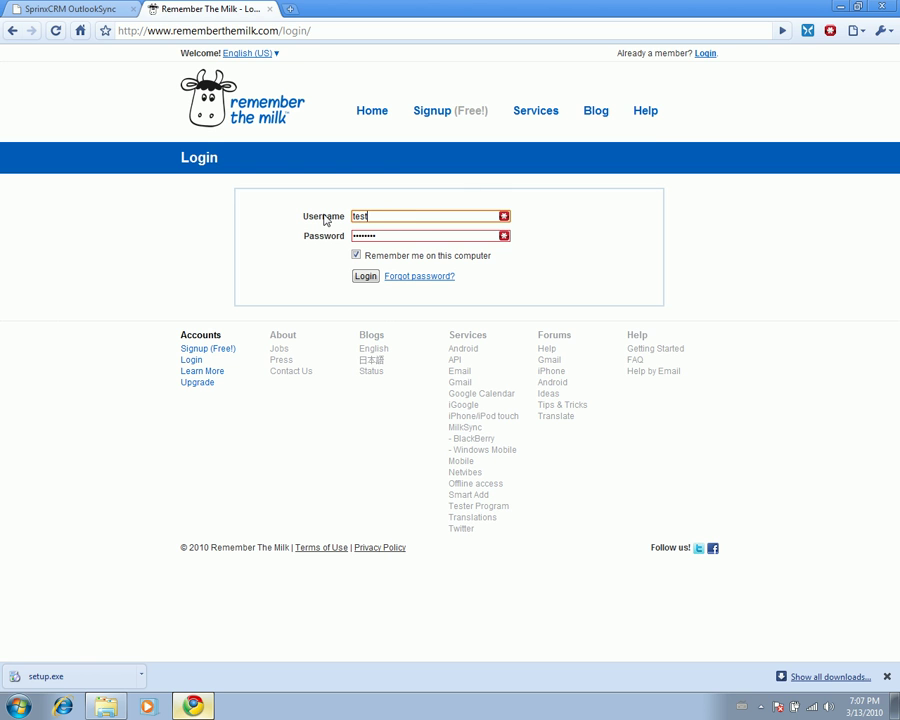
pyautogui.press('Tab')
pyautogui.write('test')
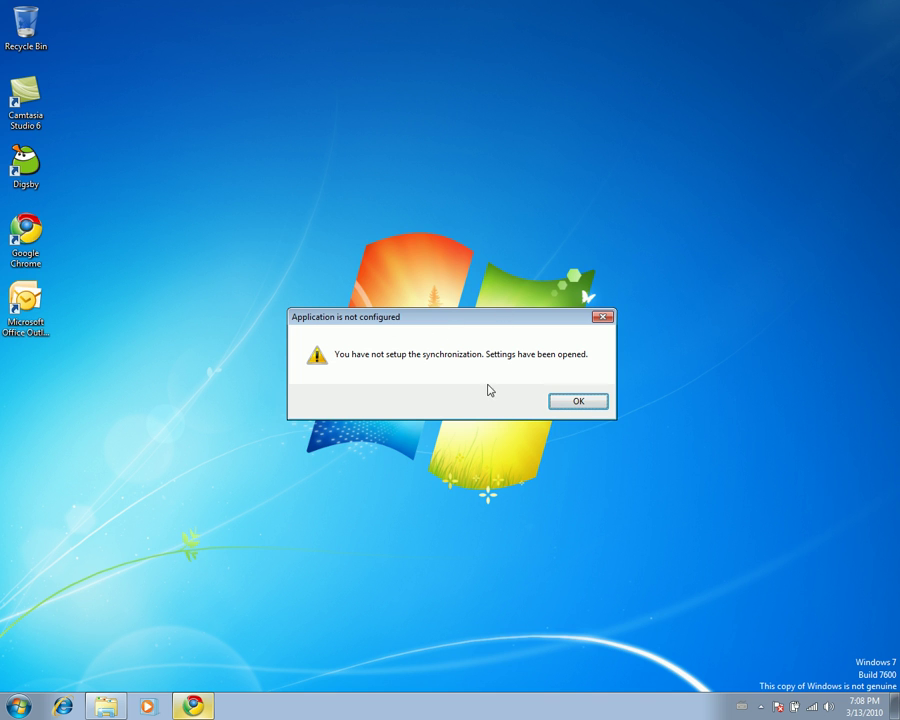
# - Select the Remember The Milk Connector in OutlookSync Settings and open RTM to allow access
pyautogui.click(576, 402)
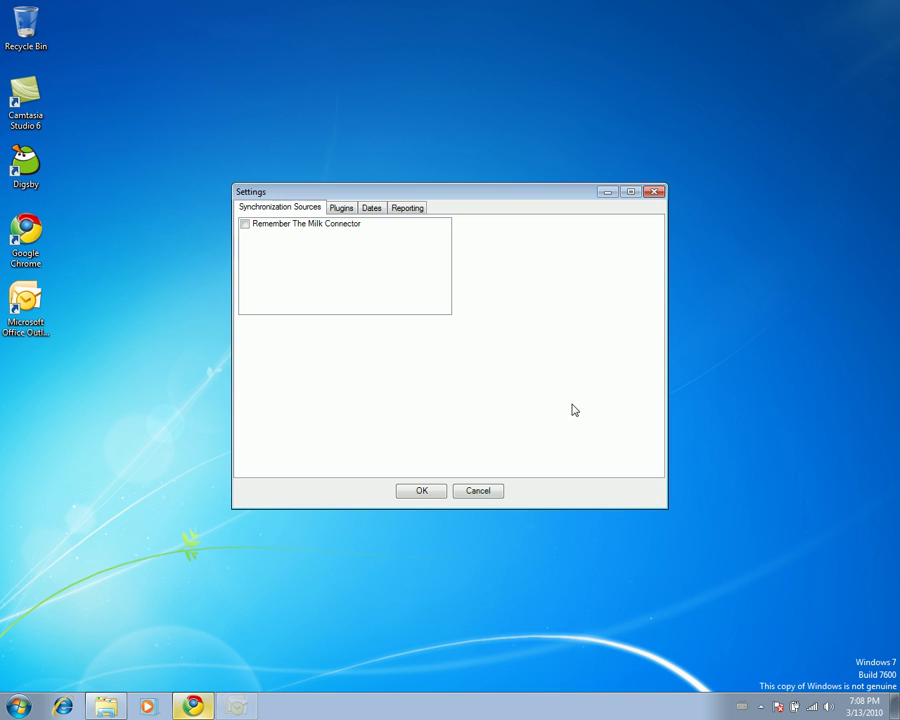
pyautogui.click(321, 224)
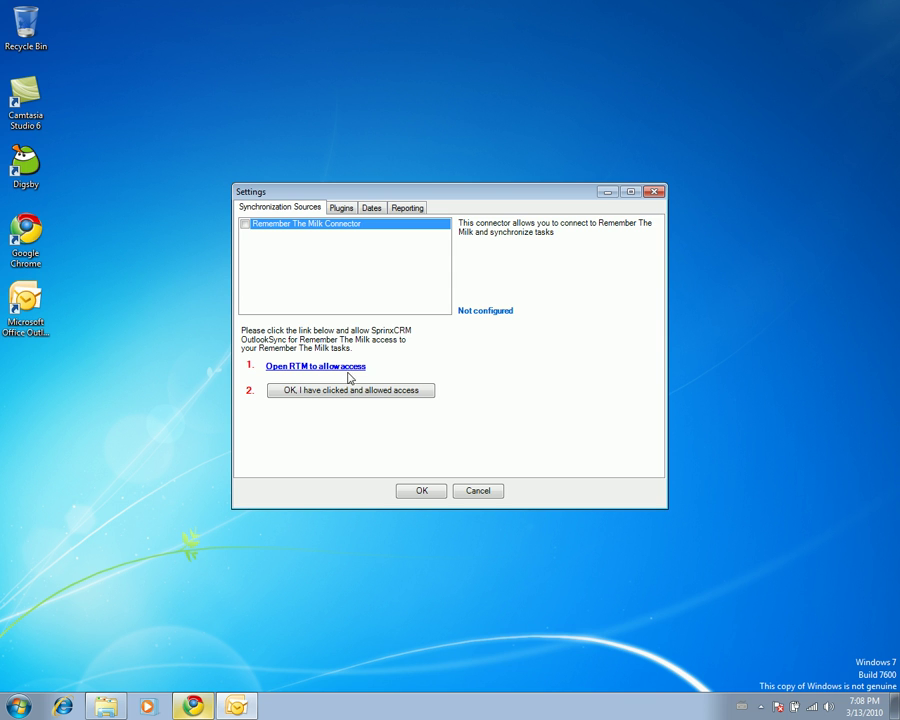
pyautogui.click(339, 369)
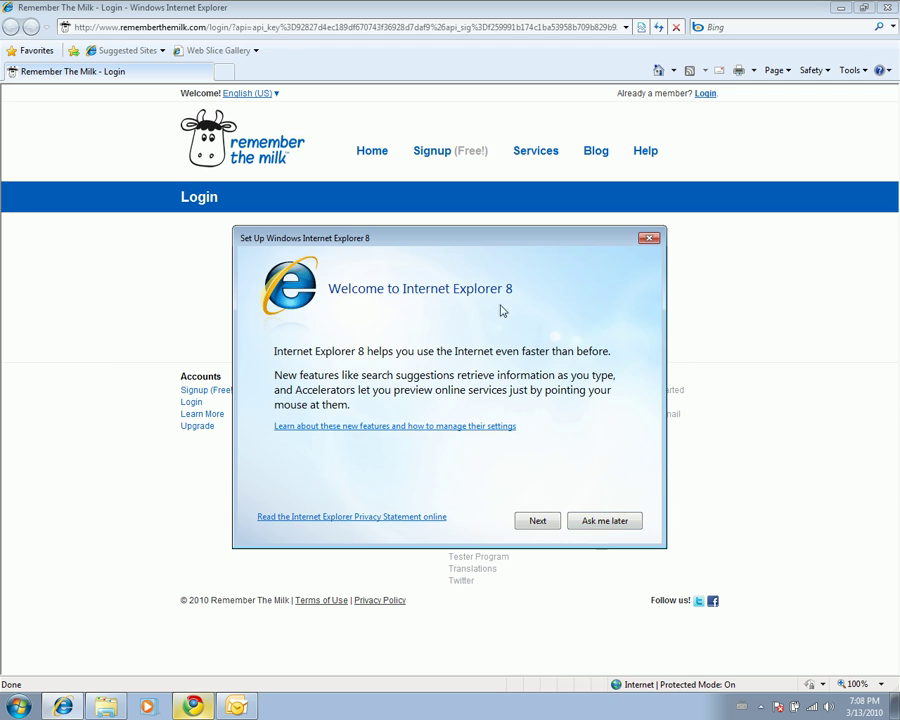
# - Log in to Remember The Milk in Internet Explorer with the test account, remembering login and saving the password
pyautogui.click(605, 520)
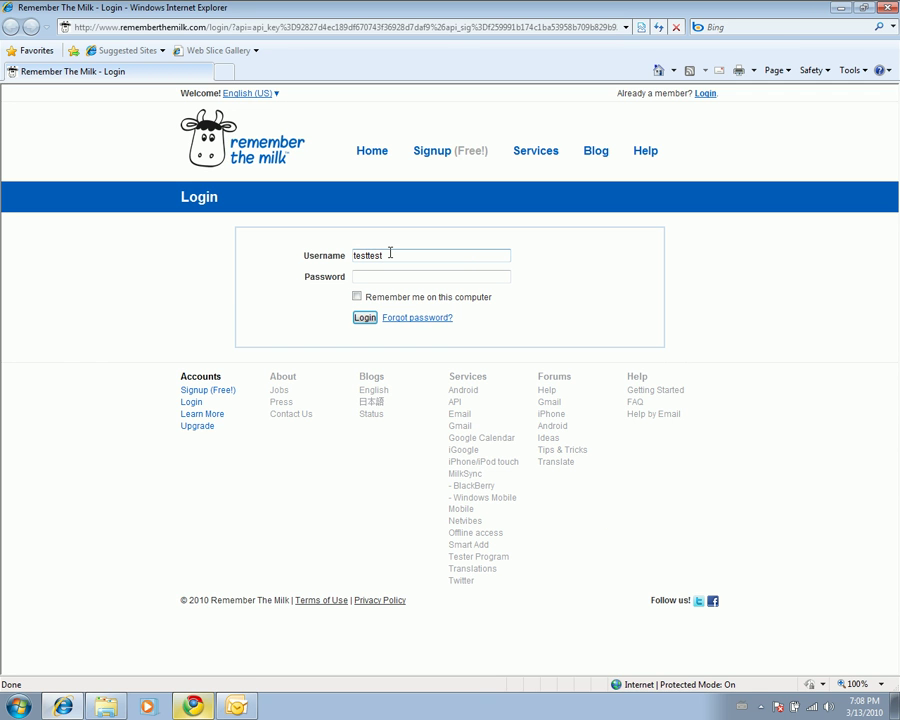
pyautogui.press('Tab')
pyautogui.write('test')
pyautogui.click(357, 297)
pyautogui.click(364, 317)
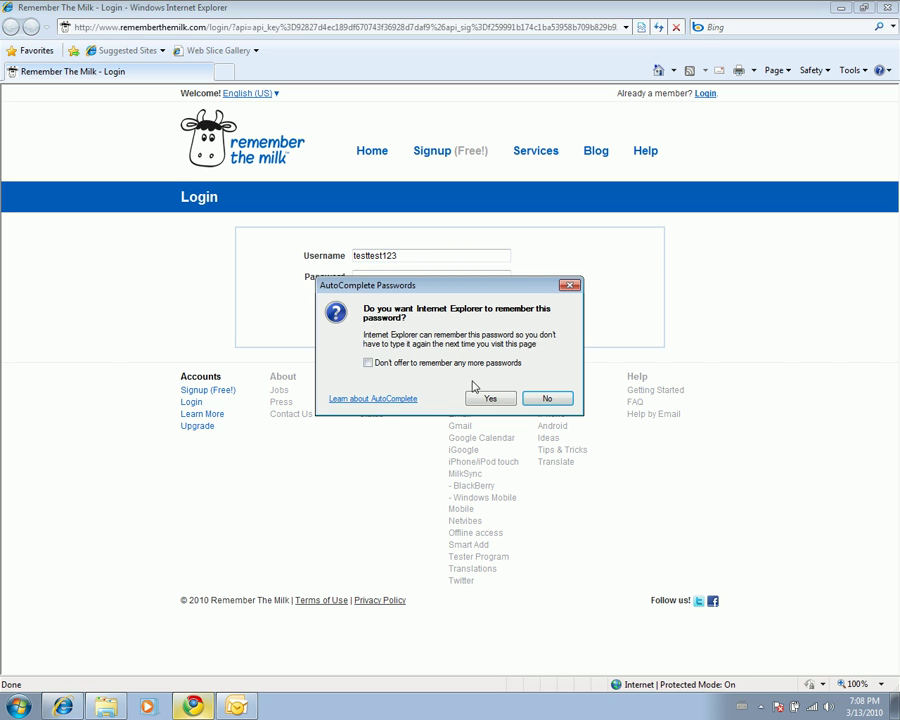
pyautogui.click(490, 398)
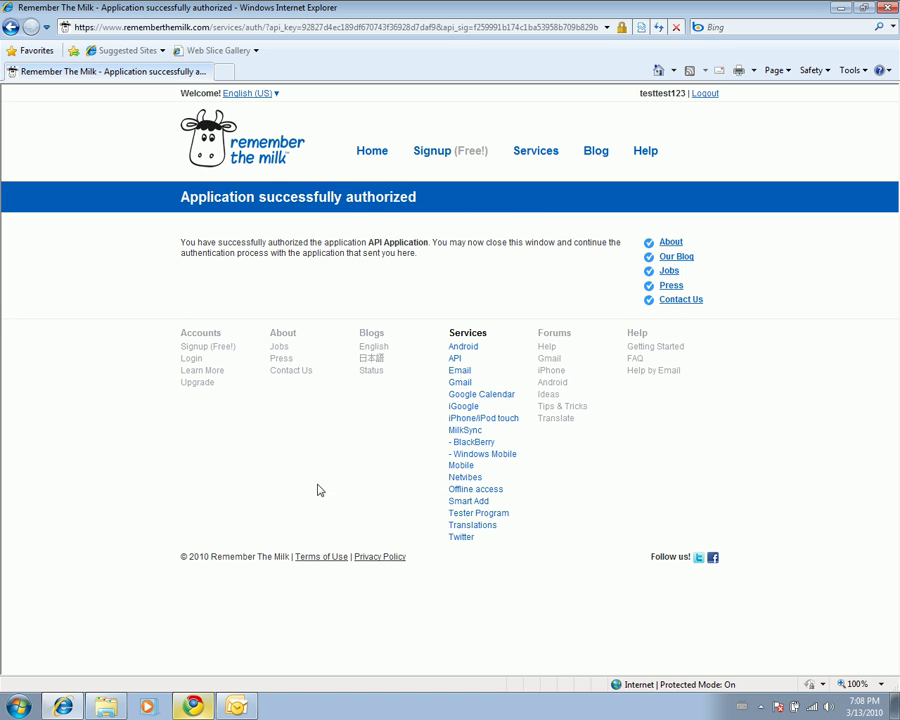
pyautogui.click(237, 706)
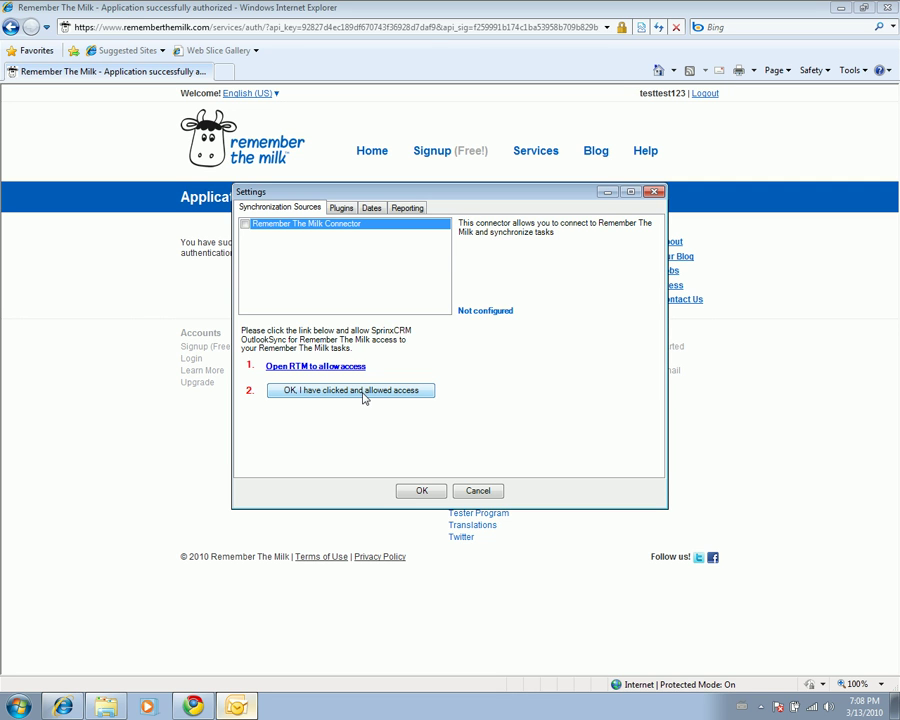
# - Confirm RTM access was allowed and save the OutlookSync settings
pyautogui.click(364, 397)
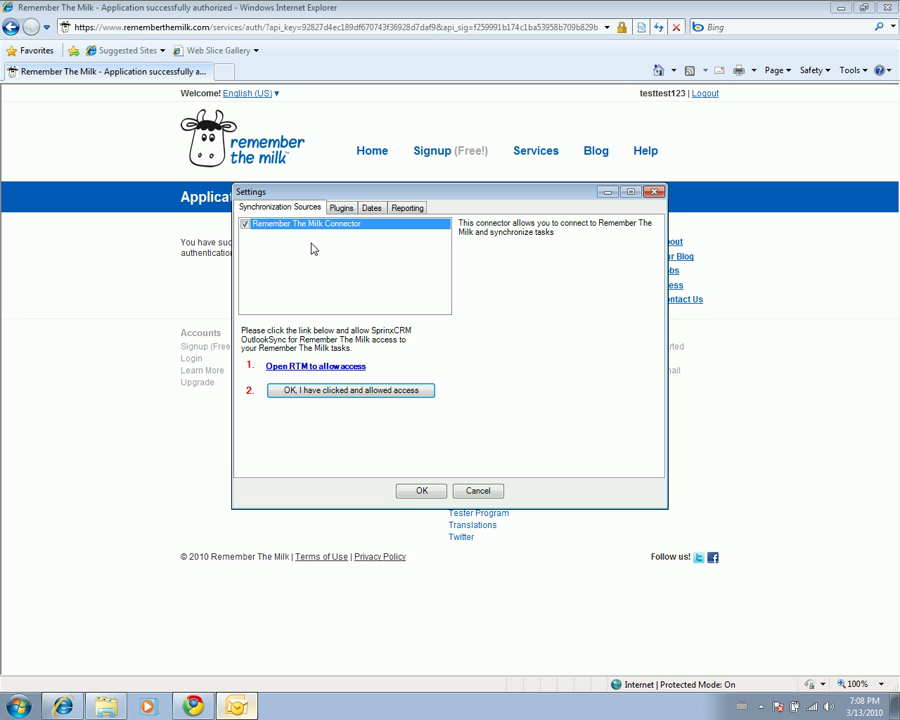
pyautogui.click(428, 491)
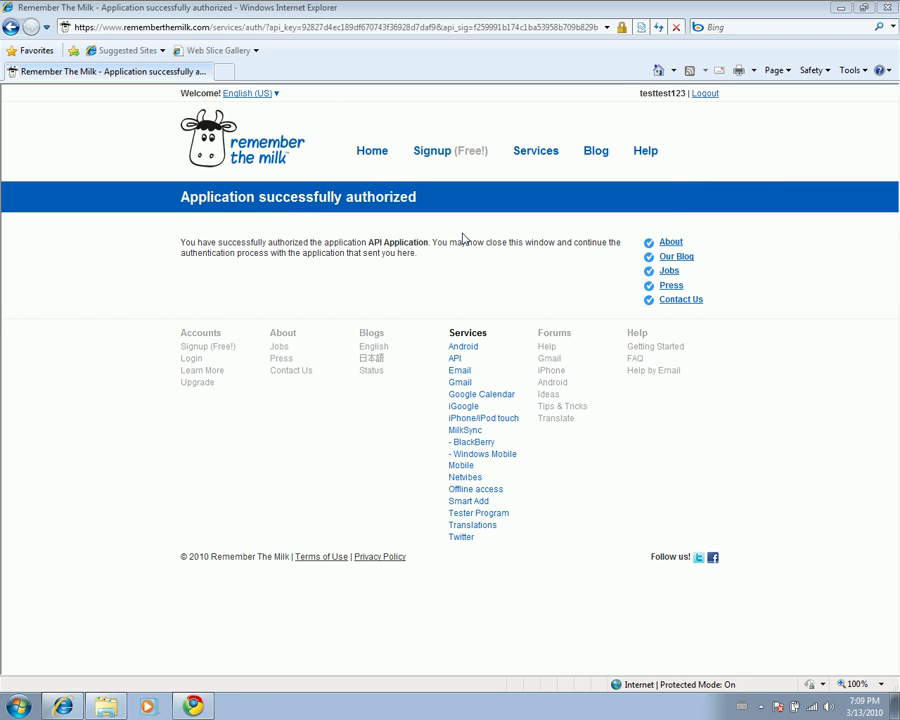
# - View All Tasks in Remember The Milk, checking 'Send the report mail' and 'Task in default list'
pyautogui.click(250, 158)
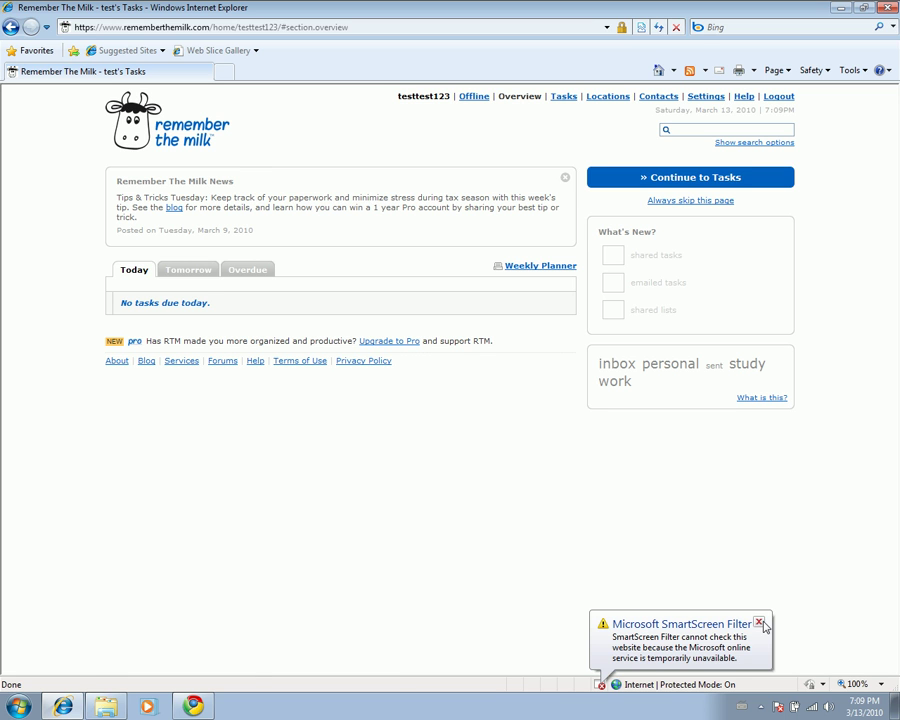
pyautogui.click(677, 175)
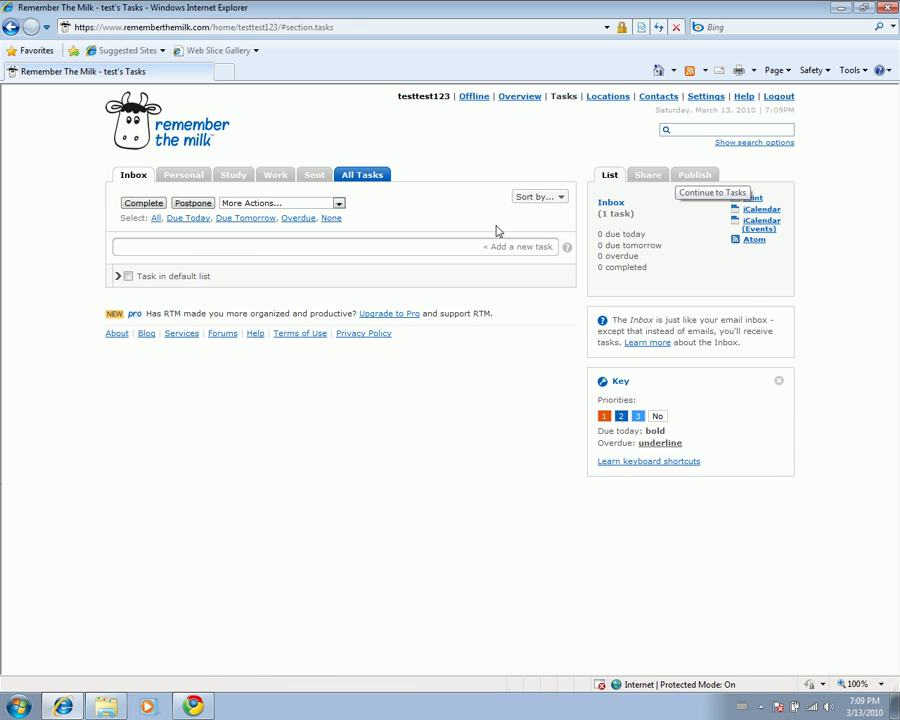
pyautogui.click(361, 179)
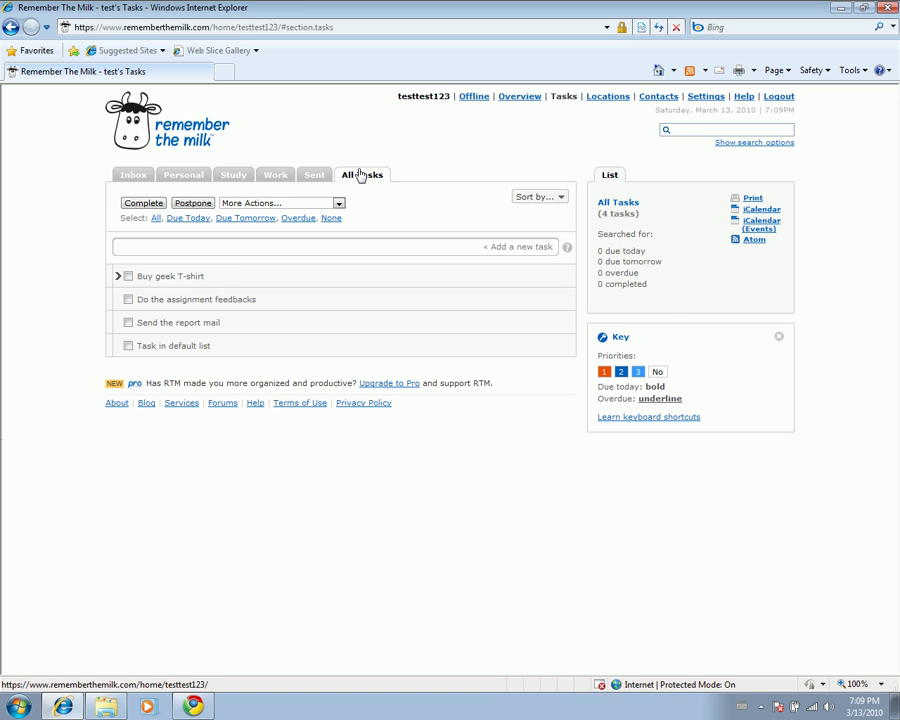
pyautogui.click(215, 322)
pyautogui.click(226, 350)
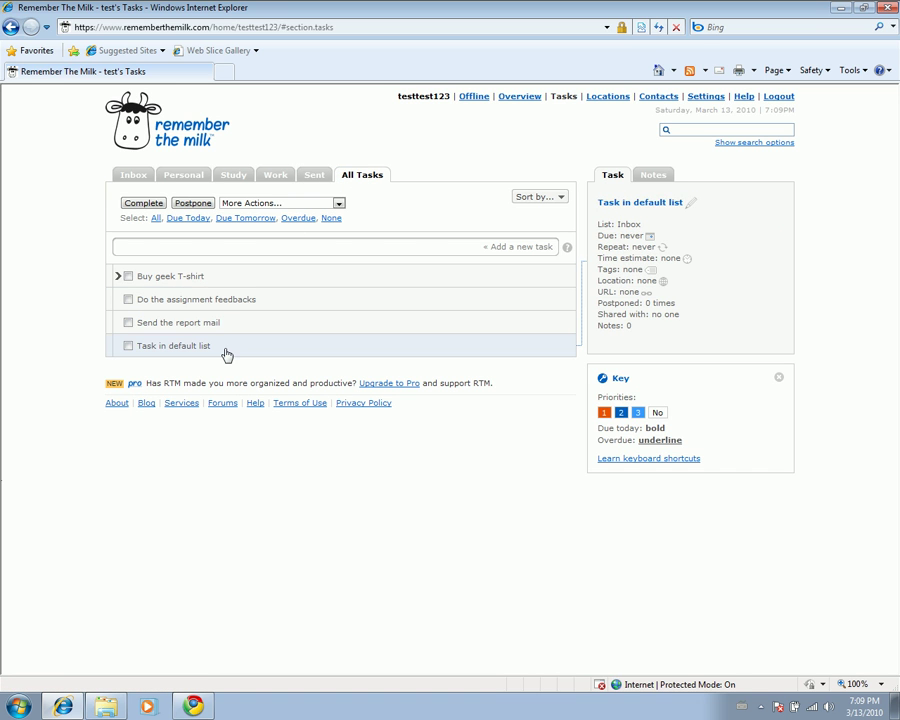
pyautogui.click(366, 179)
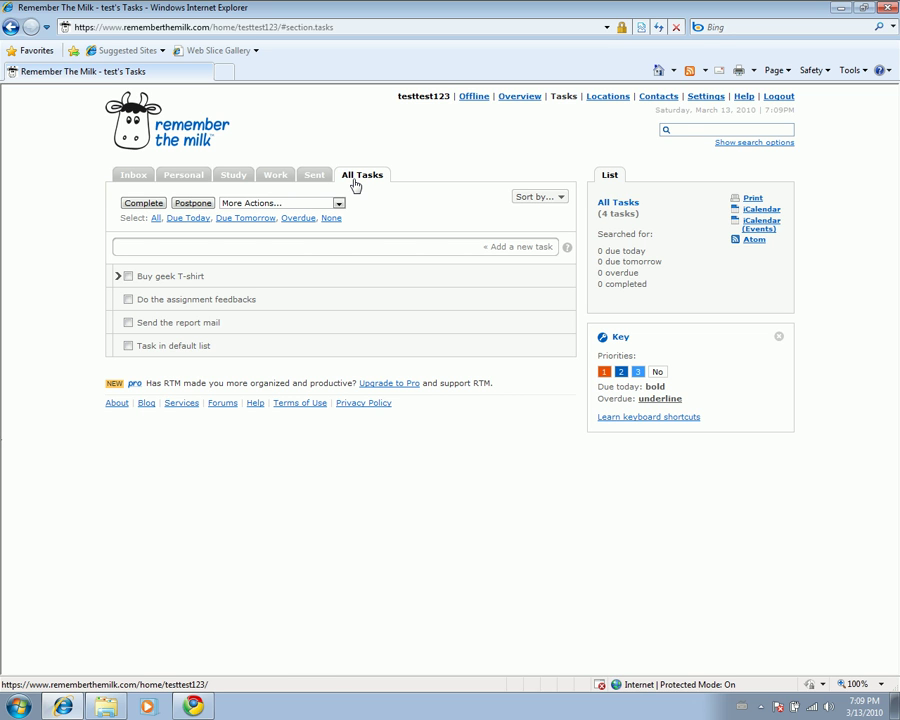
# - Browse the Inbox, Personal, Study, Work and Sent lists, then minimize Internet Explorer
pyautogui.click(133, 176)
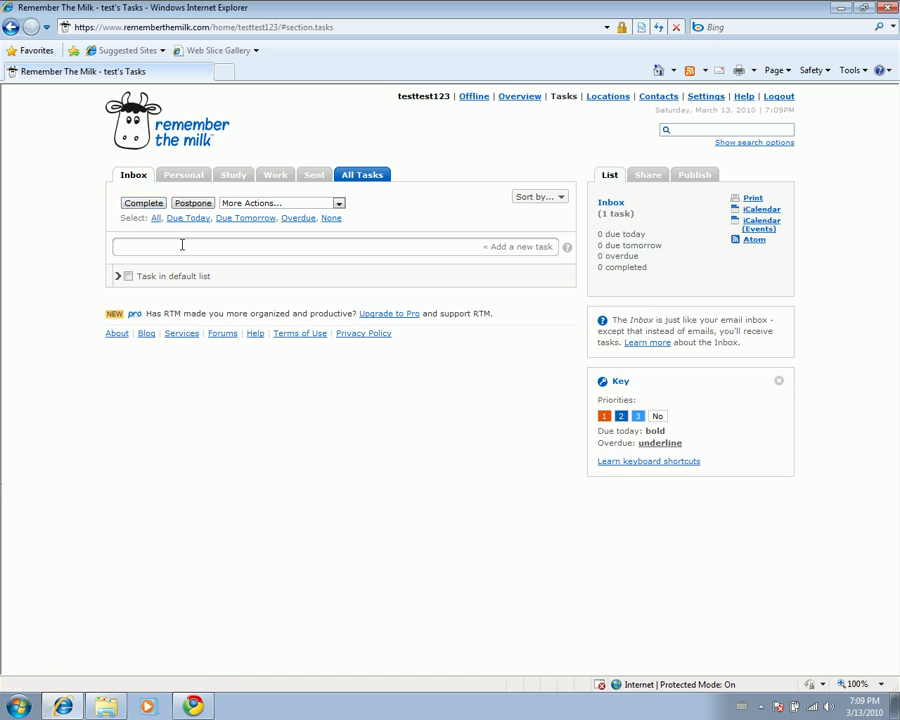
pyautogui.click(173, 285)
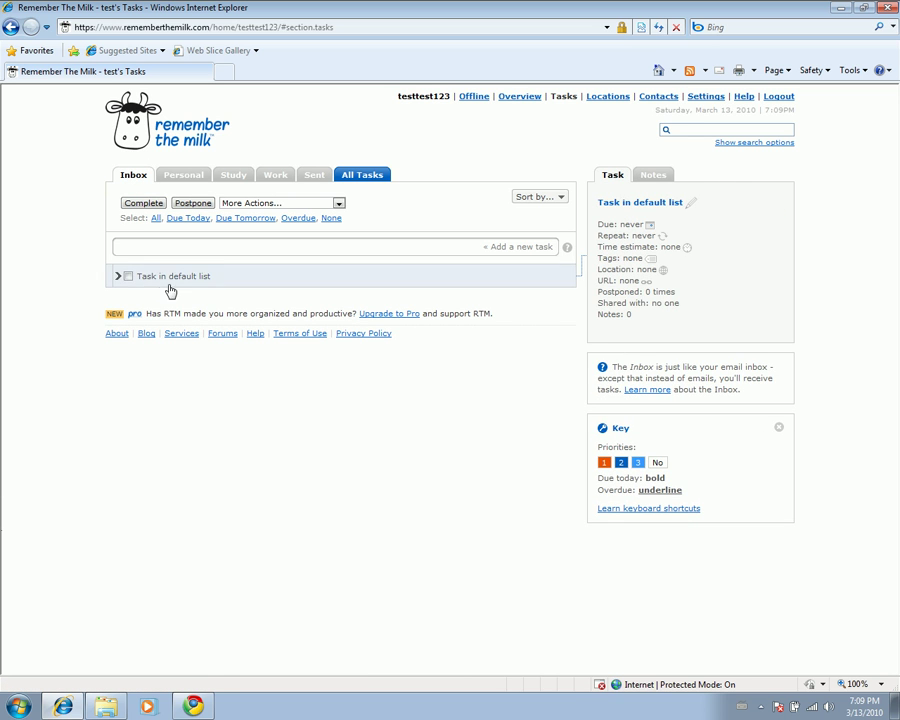
pyautogui.click(195, 284)
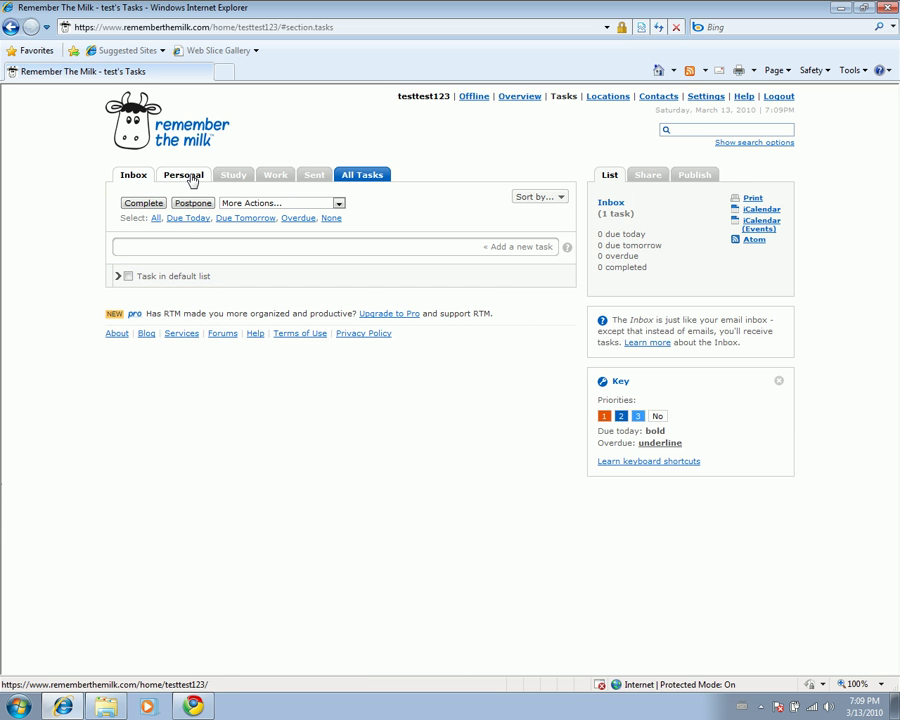
pyautogui.click(190, 176)
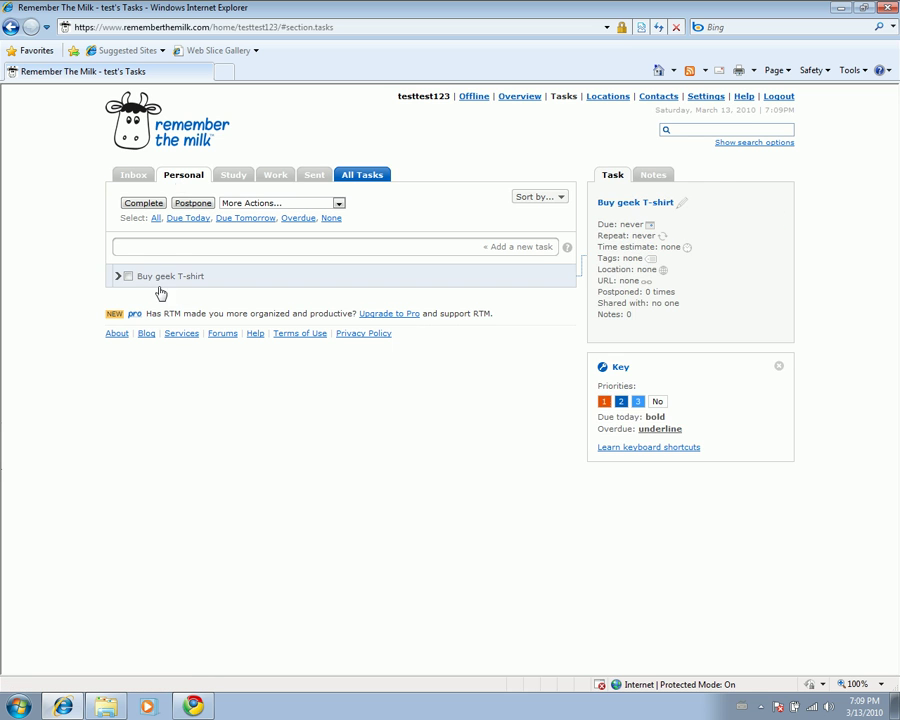
pyautogui.click(247, 175)
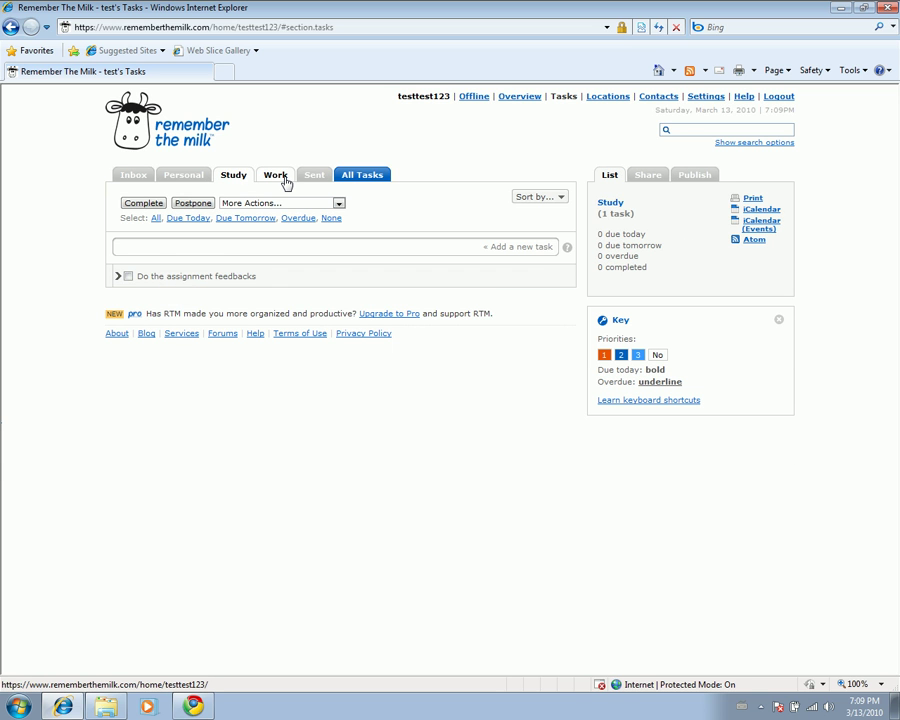
pyautogui.click(286, 181)
pyautogui.click(313, 178)
pyautogui.click(133, 178)
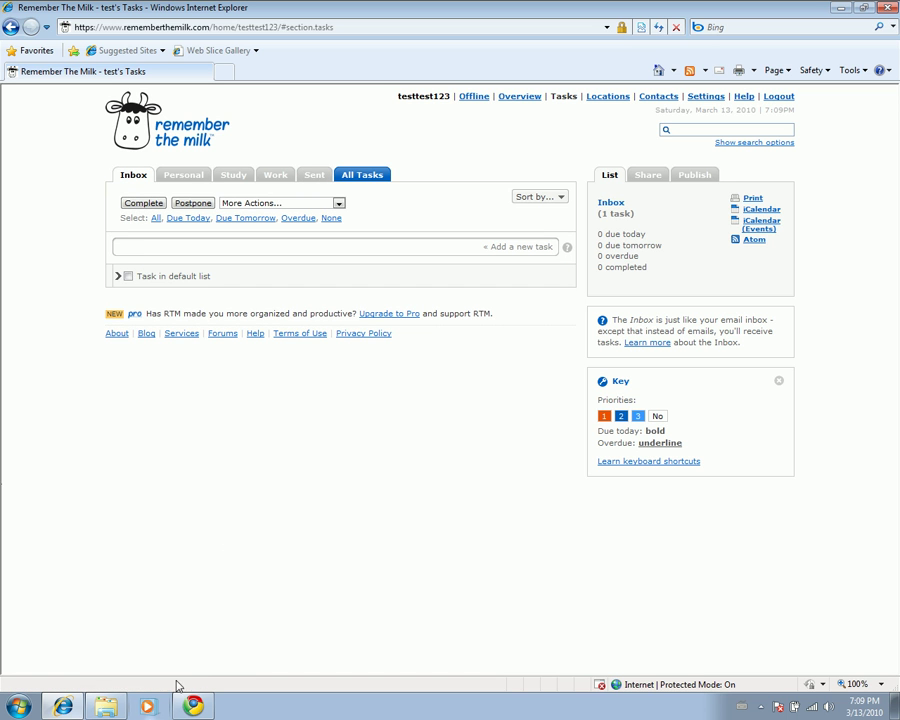
pyautogui.click(842, 8)
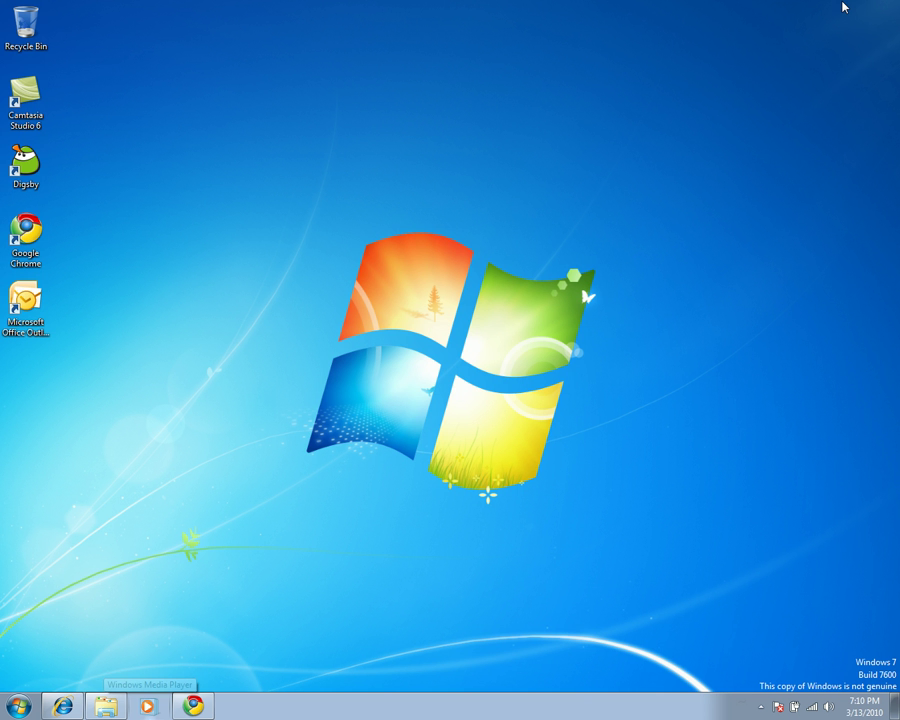
# - Launch Outlook maximized, confirm its Tasks folder is empty, and close the Chrome window
pyautogui.click(25, 300)
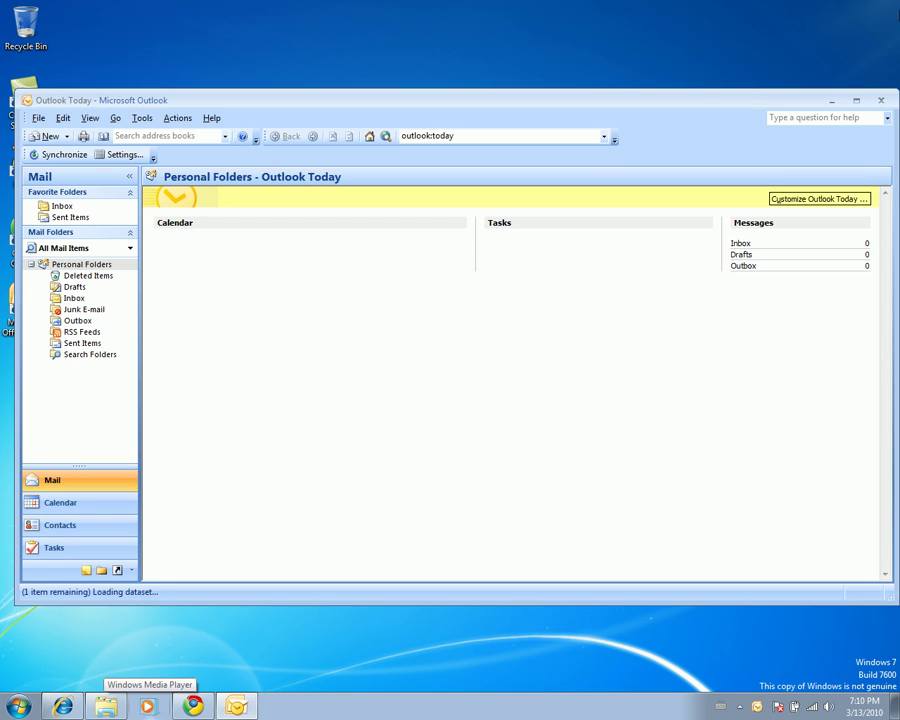
pyautogui.click(857, 101)
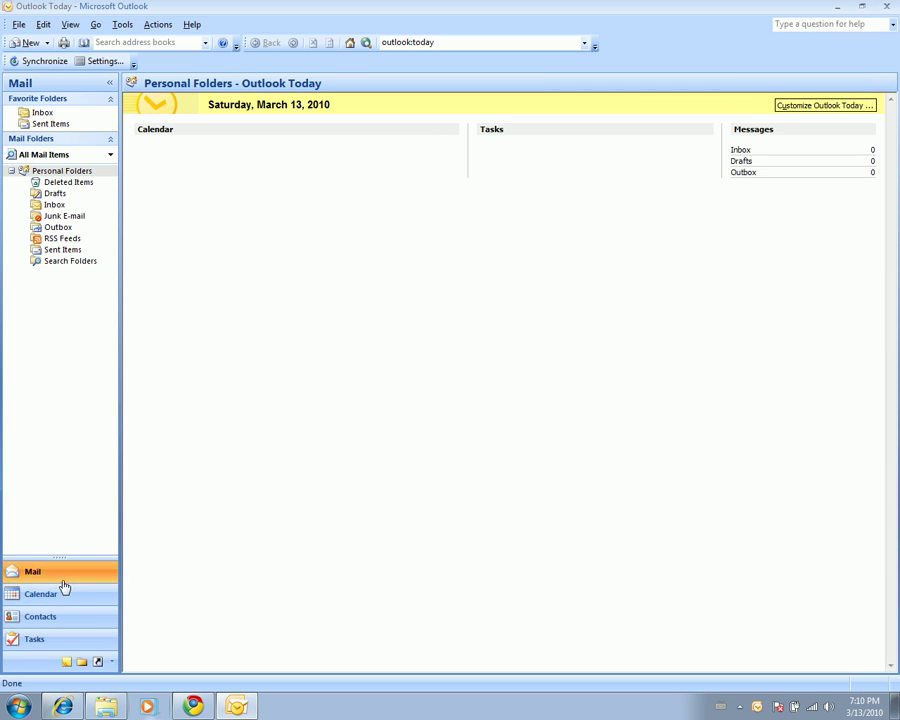
pyautogui.click(70, 640)
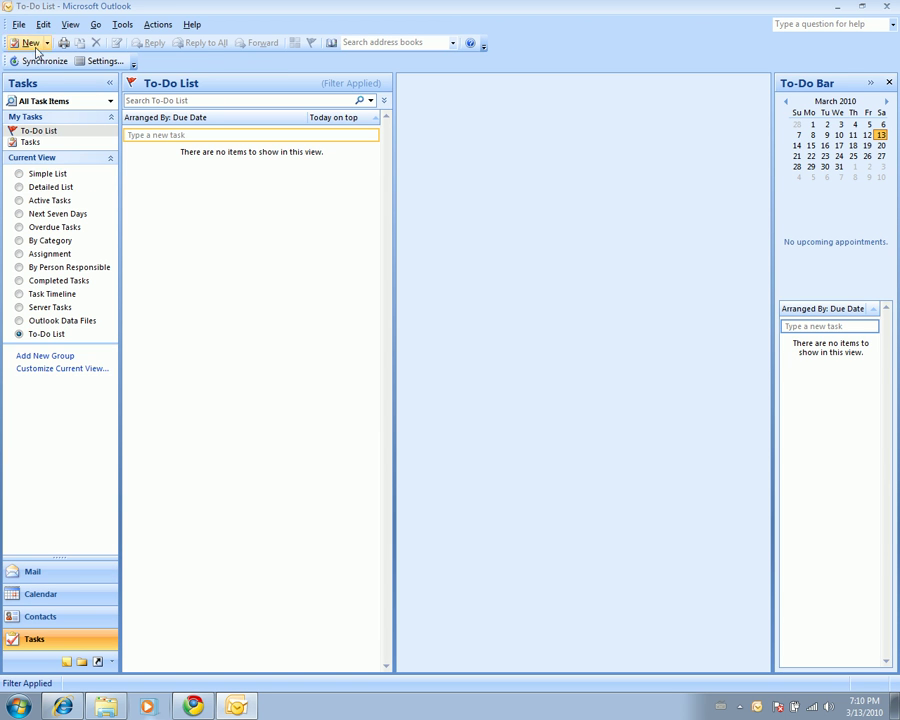
pyautogui.click(36, 143)
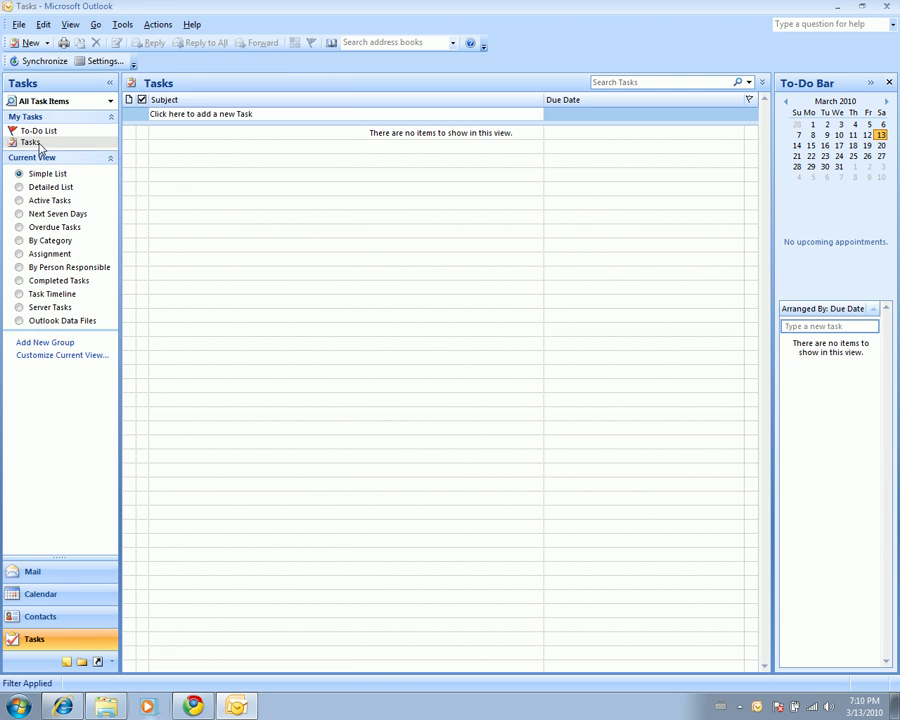
pyautogui.click(38, 131)
pyautogui.click(86, 578)
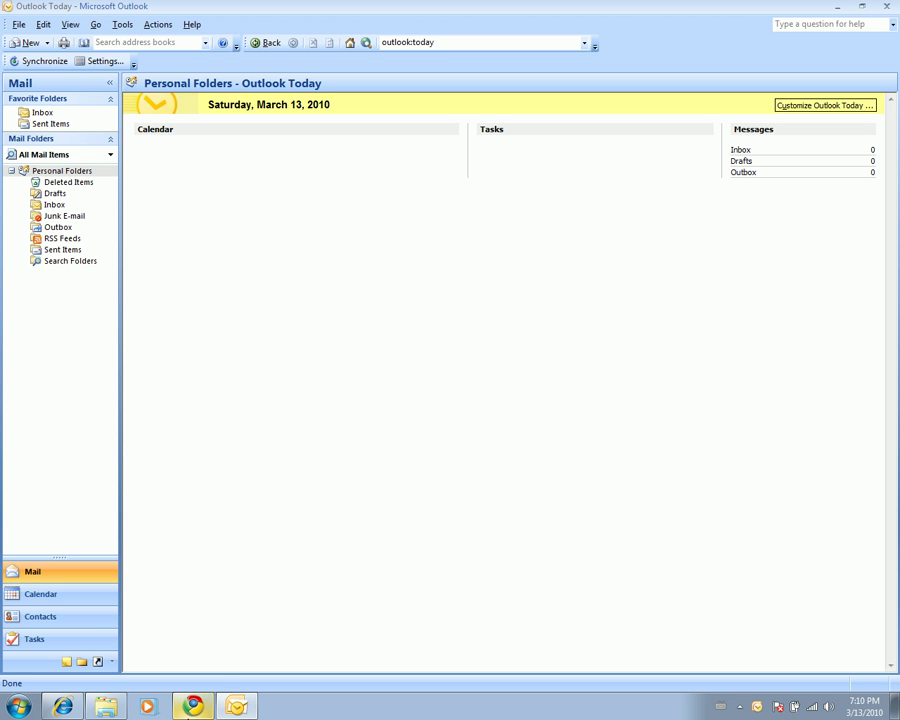
pyautogui.click(193, 706)
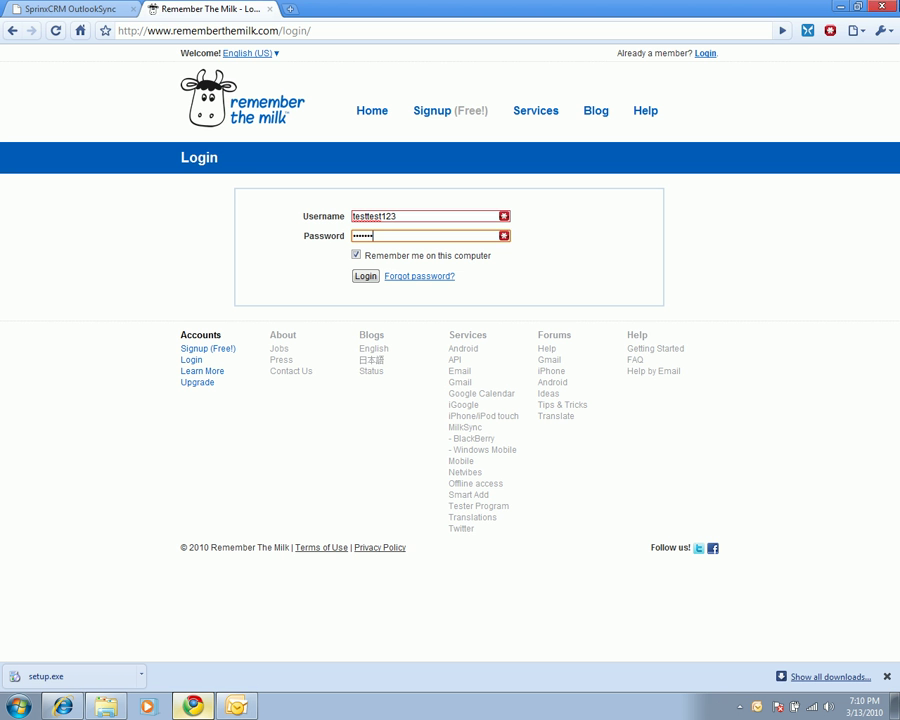
pyautogui.click(885, 7)
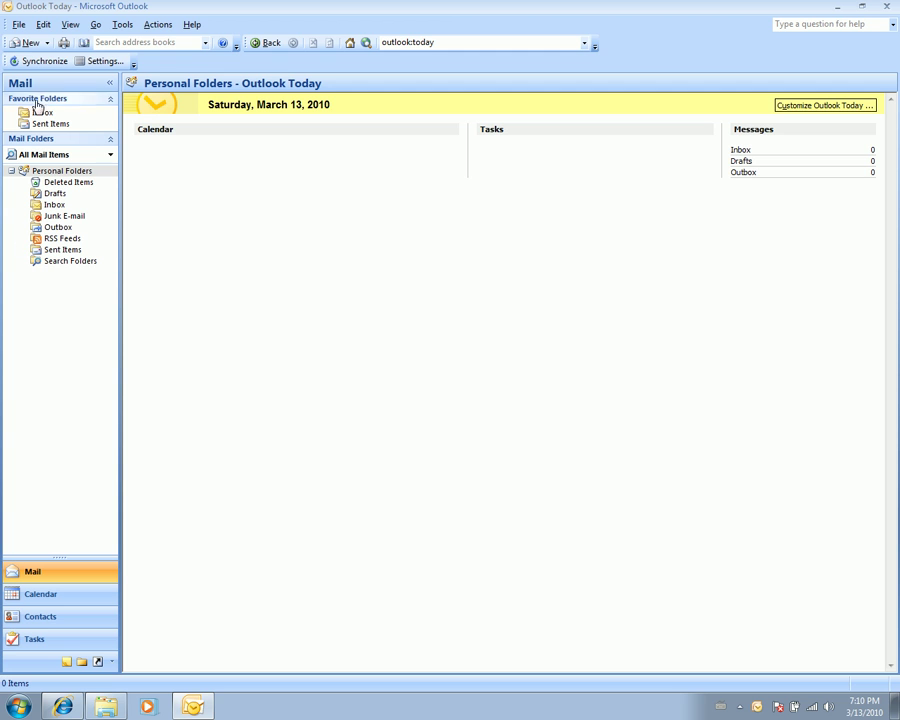
# - Synchronize Outlook with Remember The Milk, dismiss the results, and view the imported tasks
pyautogui.click(40, 62)
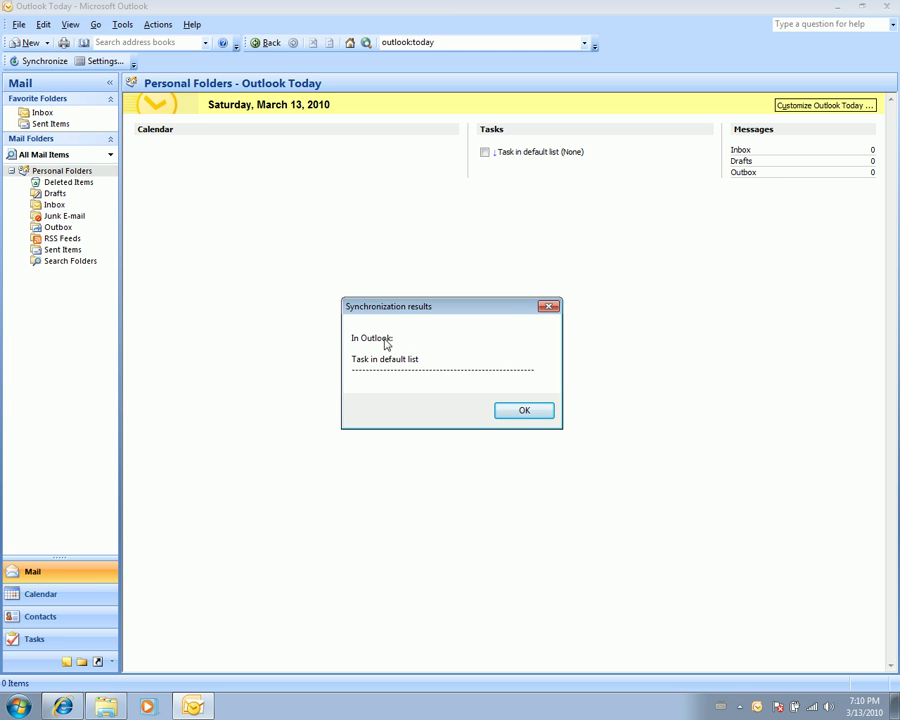
pyautogui.click(524, 410)
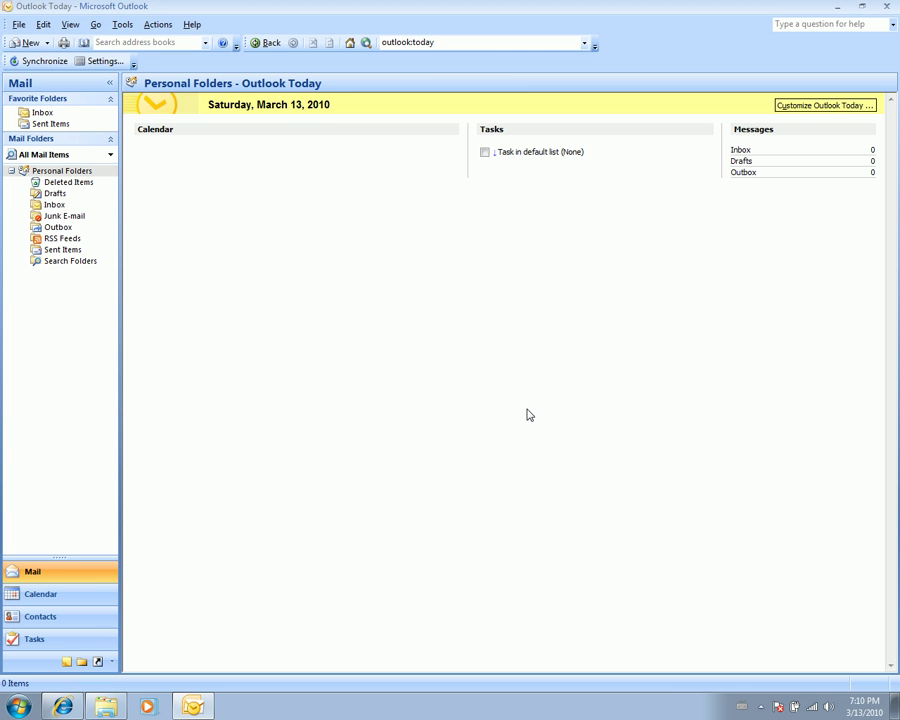
pyautogui.click(88, 640)
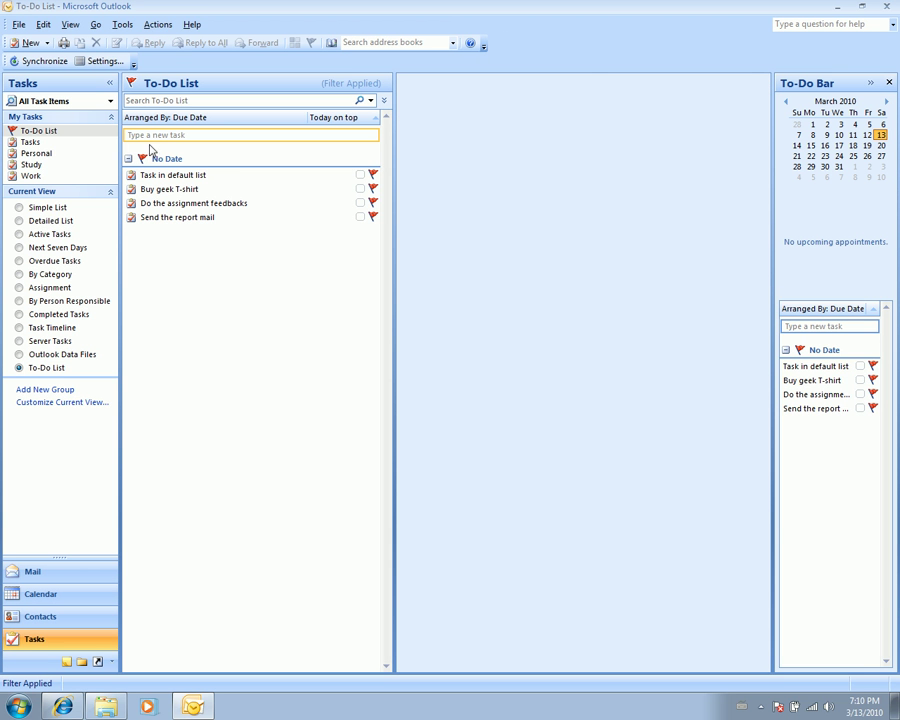
# - Browse the synced Tasks folder and its Personal, Study and Work subfolders
pyautogui.click(31, 142)
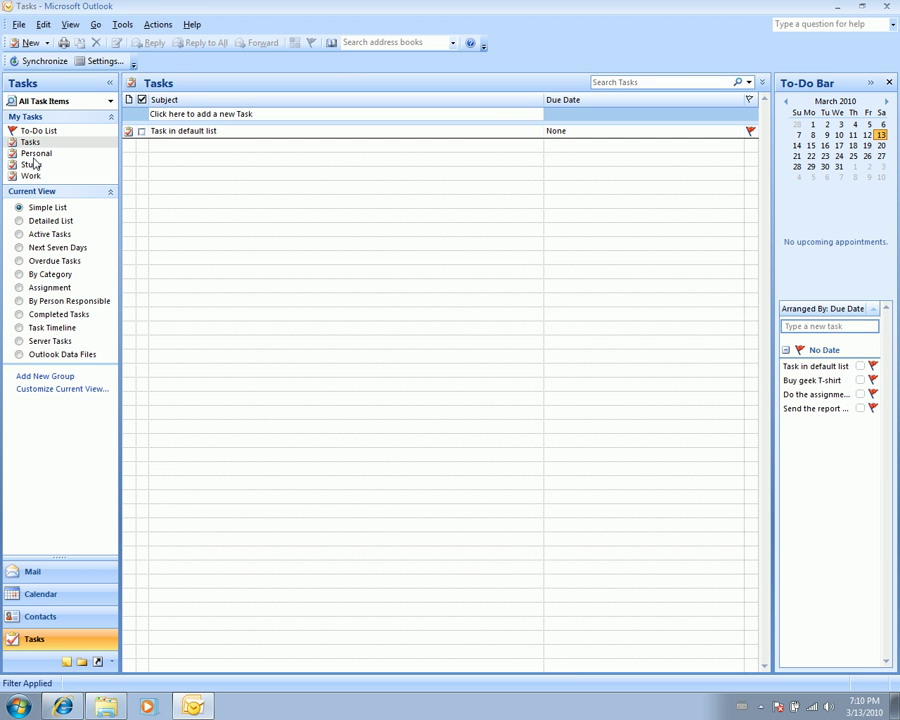
pyautogui.click(36, 153)
pyautogui.click(33, 165)
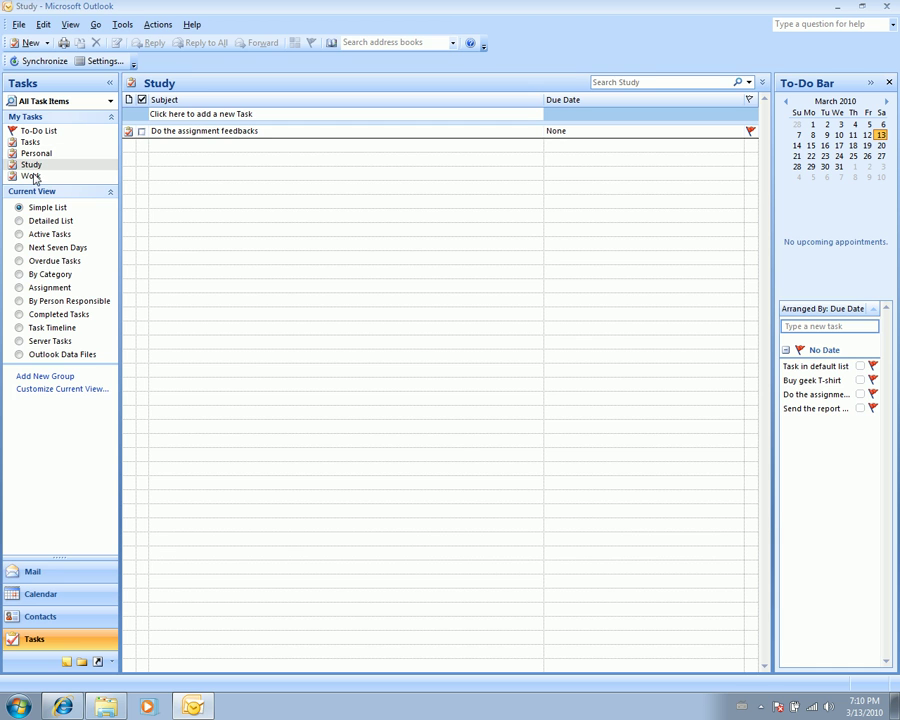
pyautogui.click(31, 176)
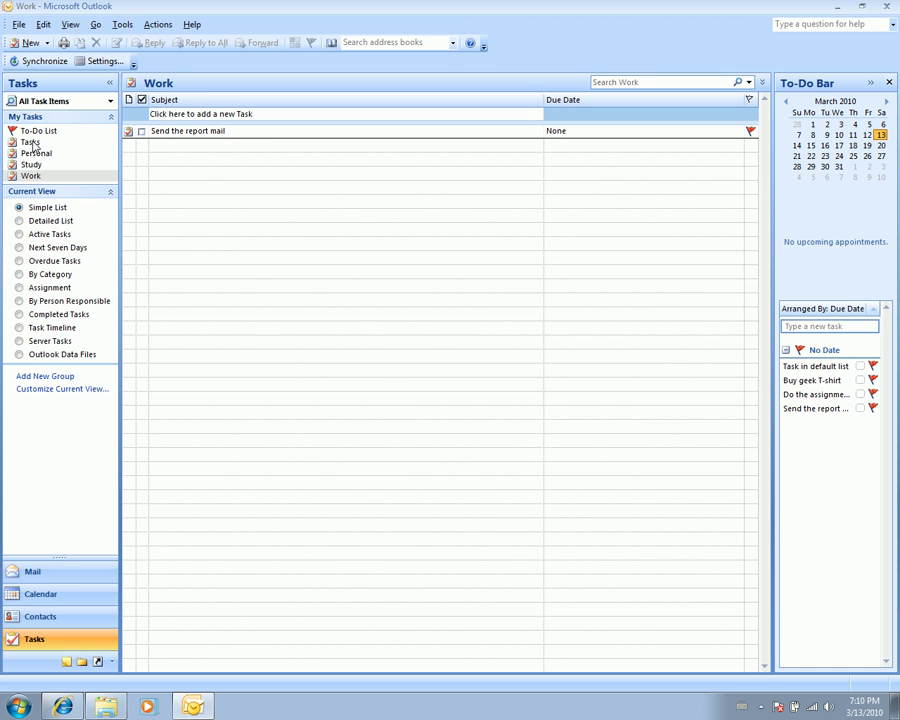
# - Expand the full folder tree and recheck Study and Work before bringing Remember The Milk forward
pyautogui.click(38, 143)
pyautogui.click(32, 153)
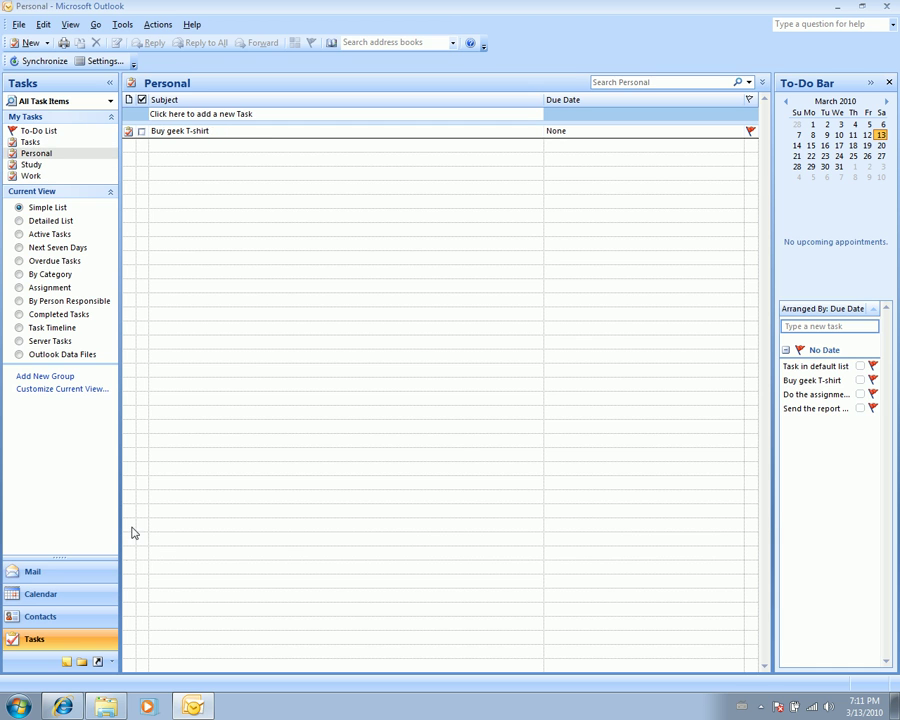
pyautogui.click(81, 662)
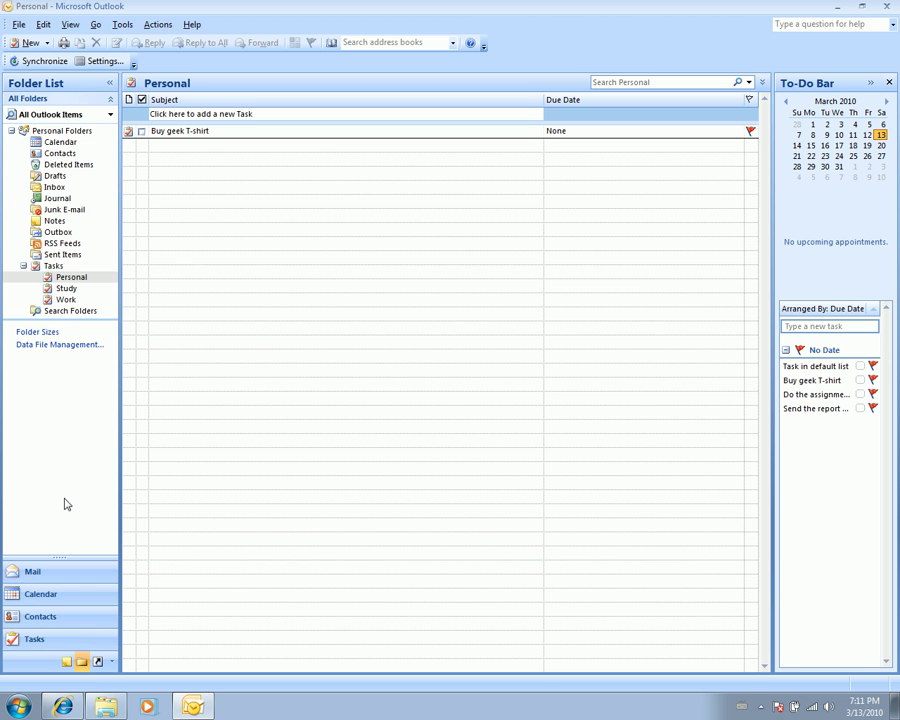
pyautogui.click(60, 288)
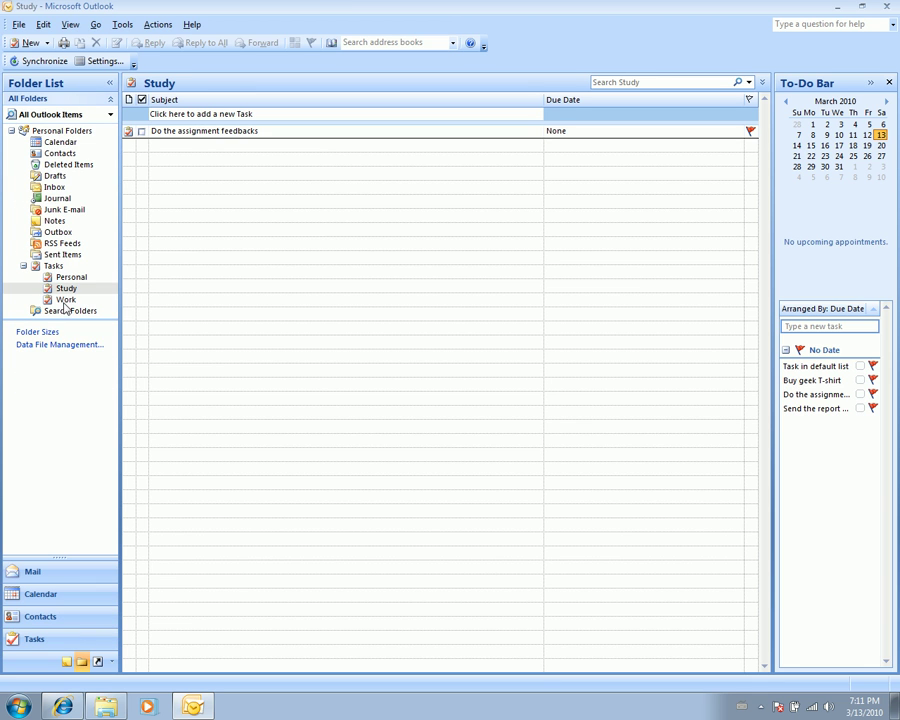
pyautogui.click(65, 300)
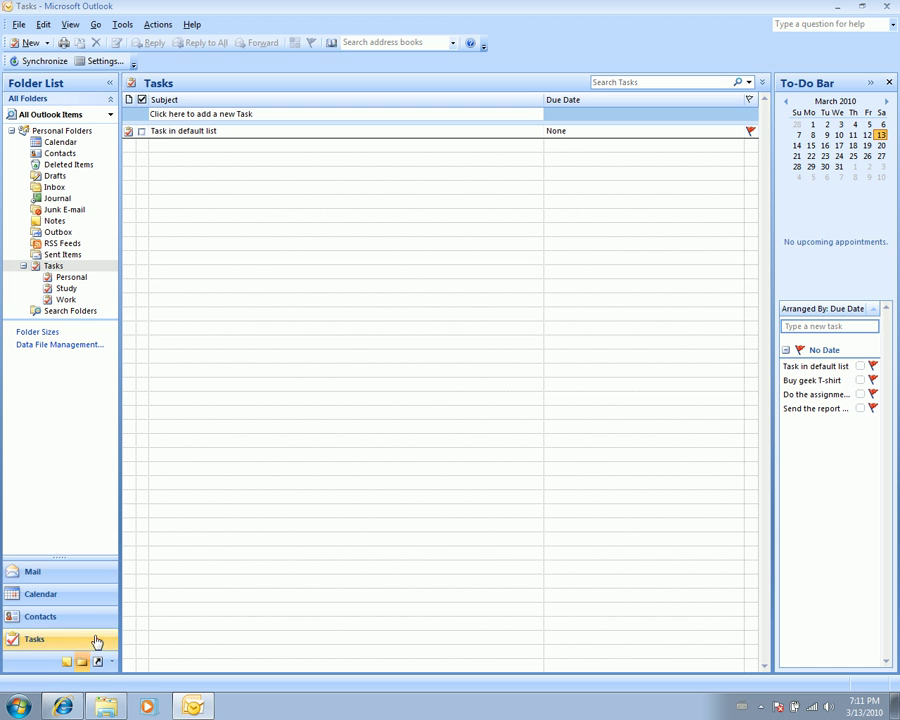
pyautogui.click(63, 706)
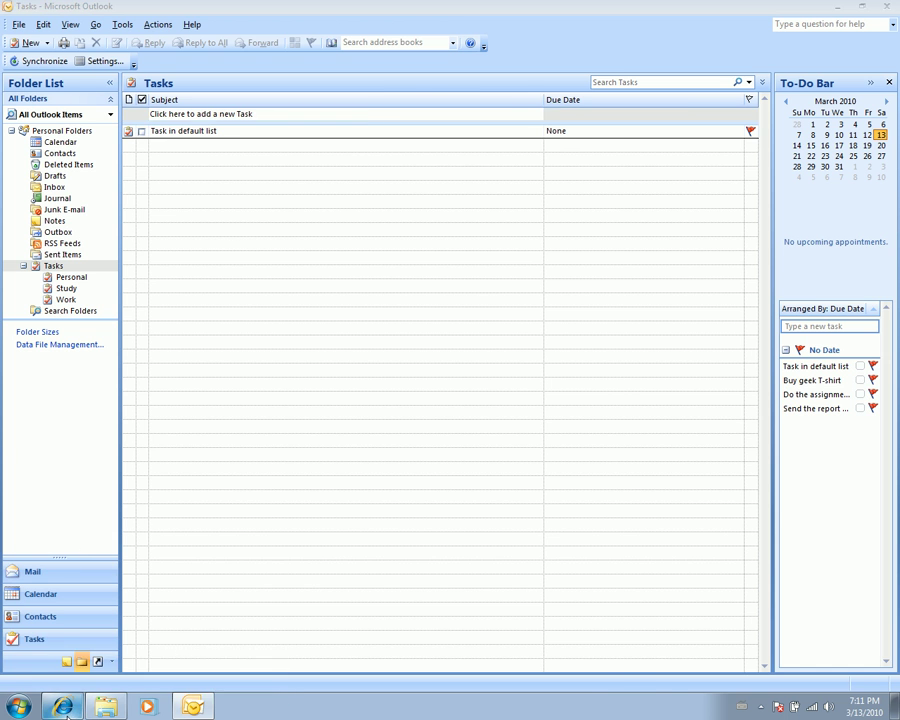
# - Compare the RTM Personal, Study, Work, Sent and Inbox lists, then return to Outlook
pyautogui.click(184, 176)
pyautogui.click(234, 178)
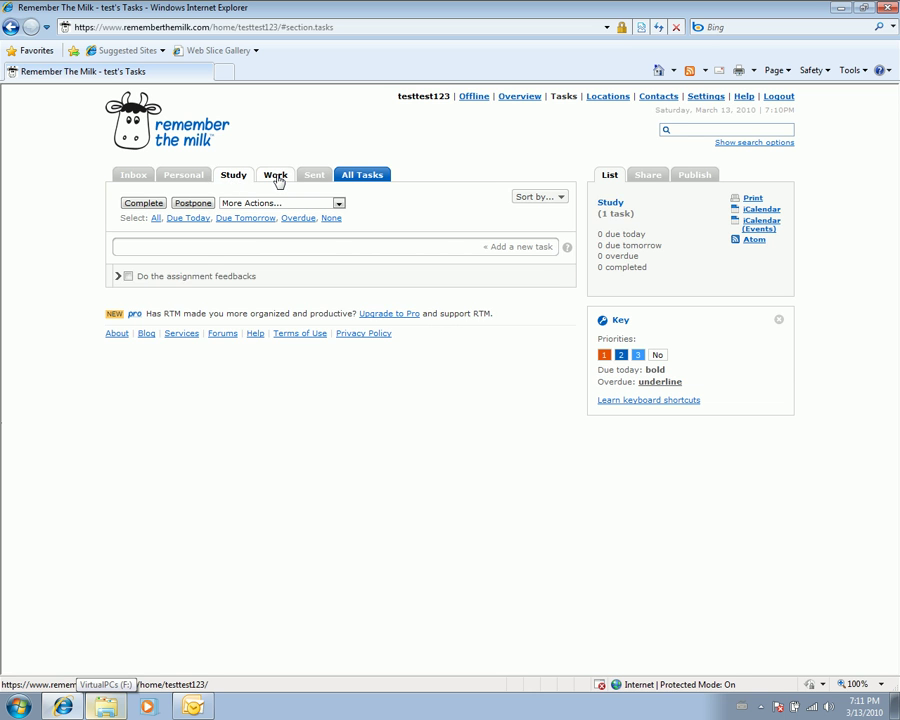
pyautogui.click(277, 177)
pyautogui.click(316, 176)
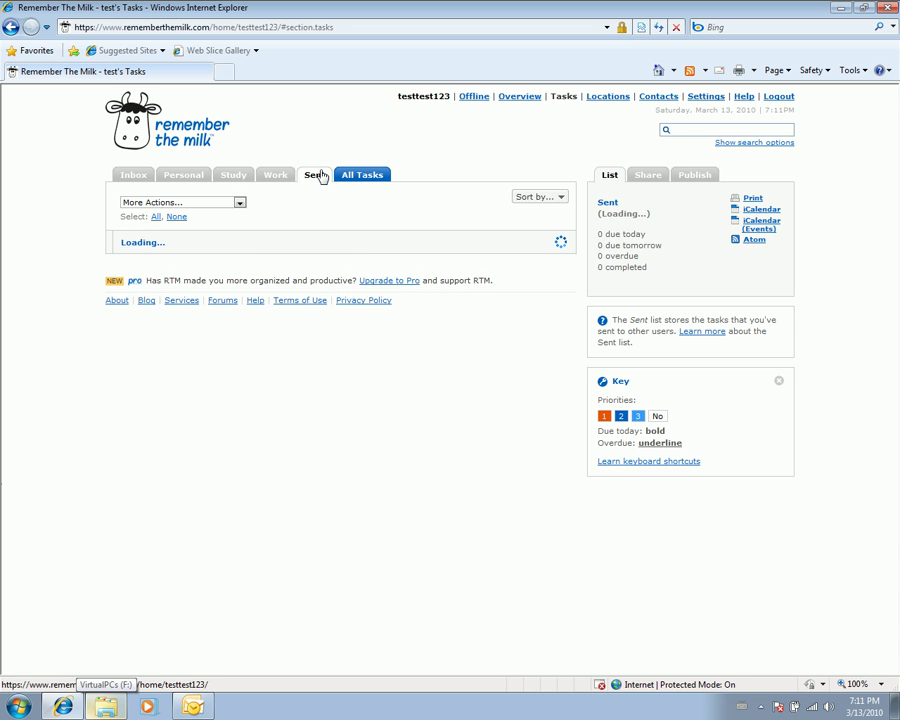
pyautogui.click(120, 178)
pyautogui.click(210, 708)
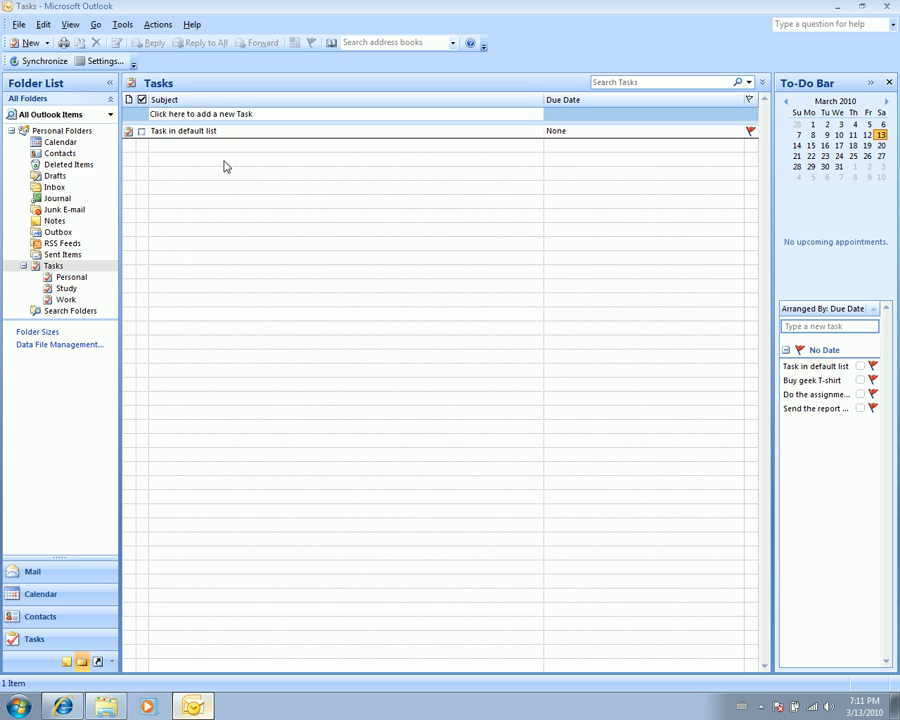
# - Set 'Task in default list' due date to Sat 3/20/2010 and save it
pyautogui.click(134, 132)
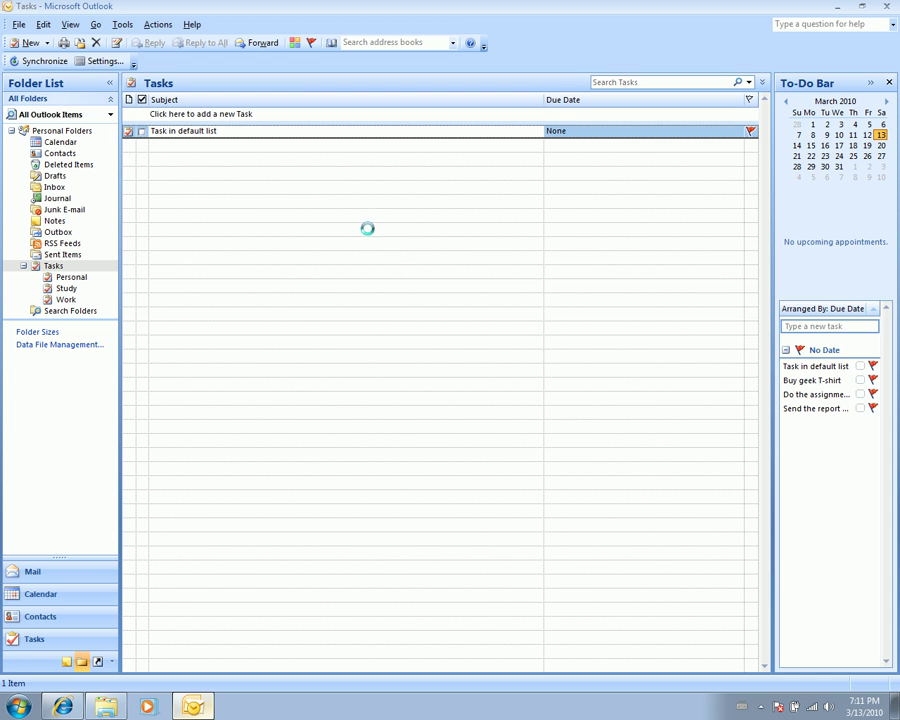
pyautogui.press('Return')
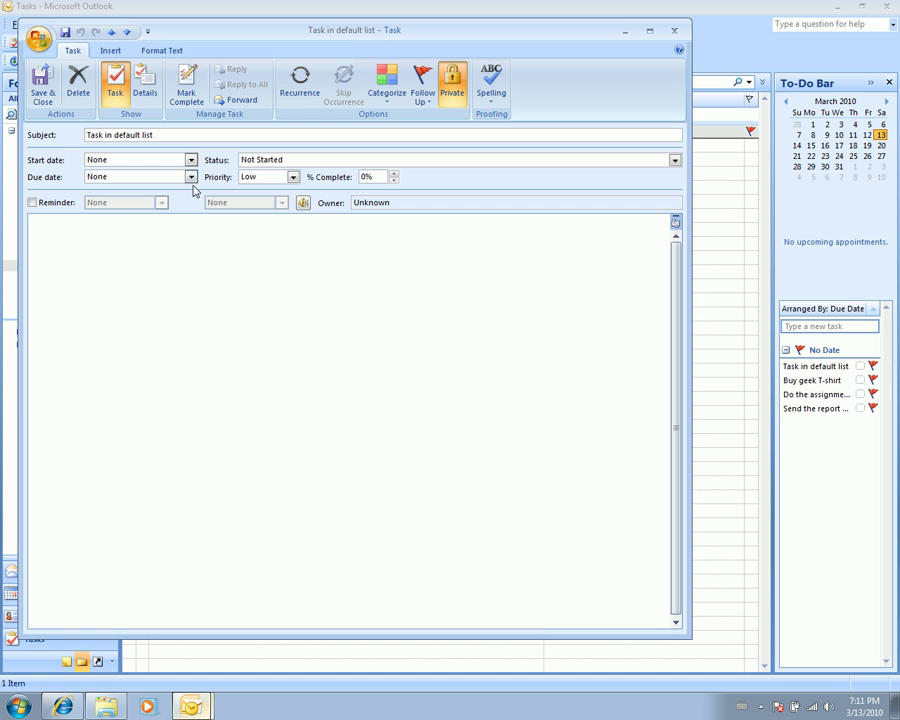
pyautogui.click(190, 177)
pyautogui.click(181, 239)
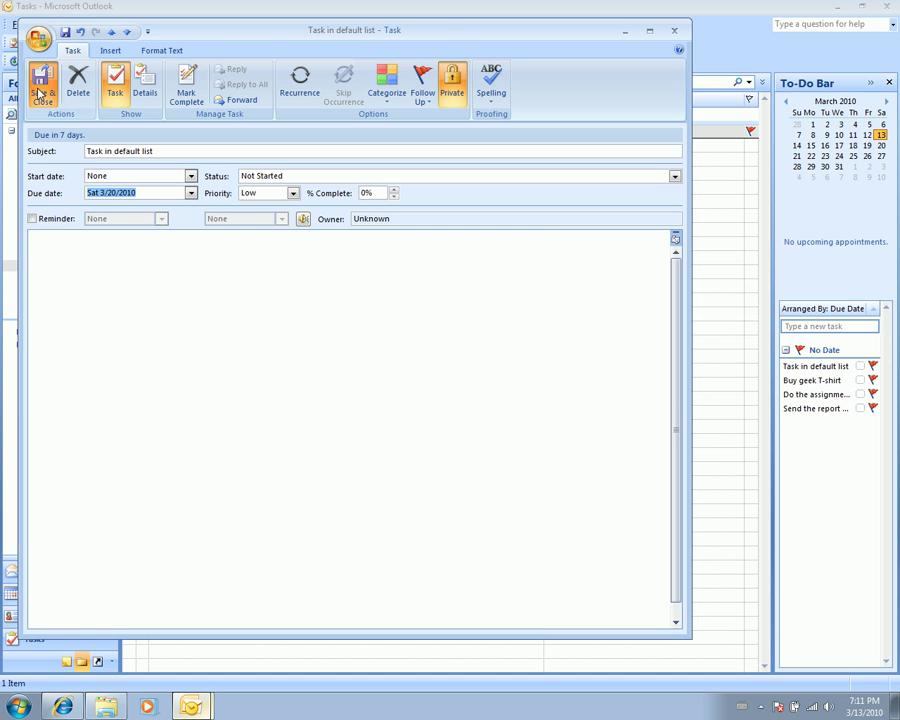
pyautogui.click(40, 86)
# - Give the Personal task 'Buy geek T-shirt' the Blue Category and save it
pyautogui.click(72, 277)
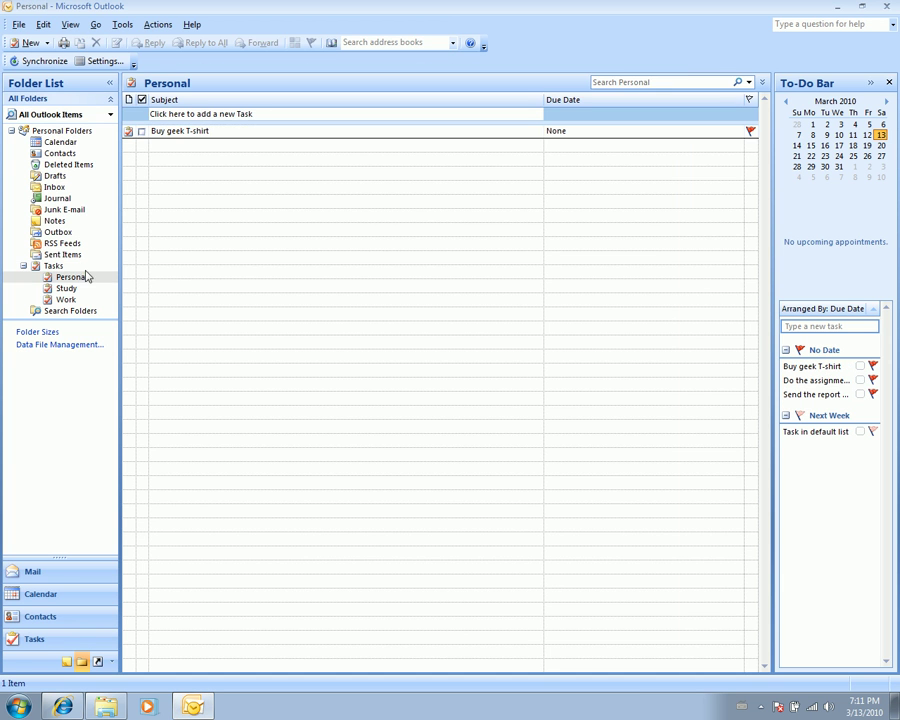
pyautogui.click(131, 134)
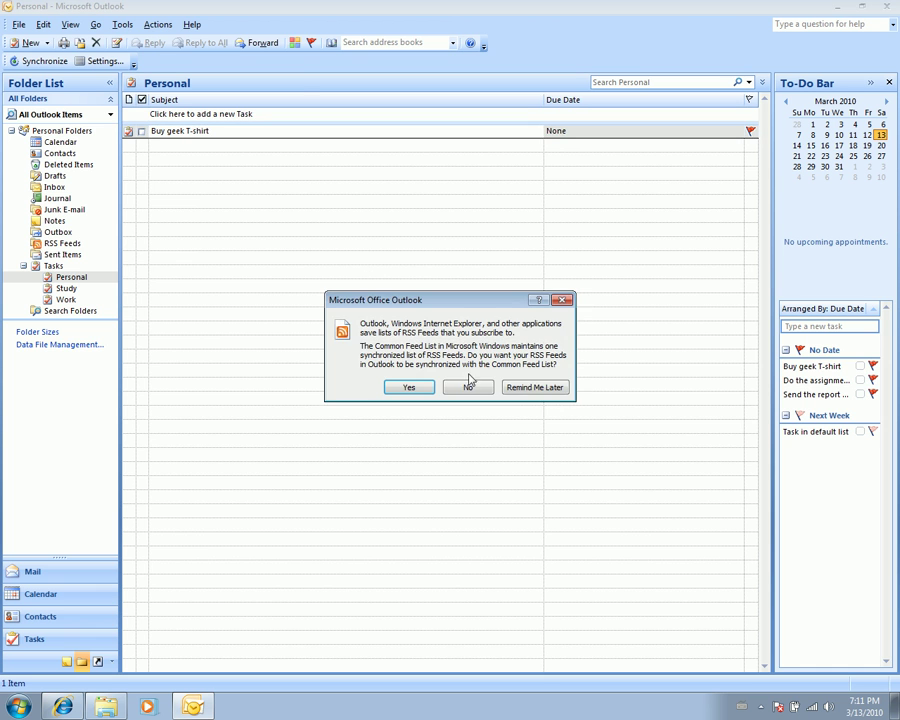
pyautogui.click(535, 388)
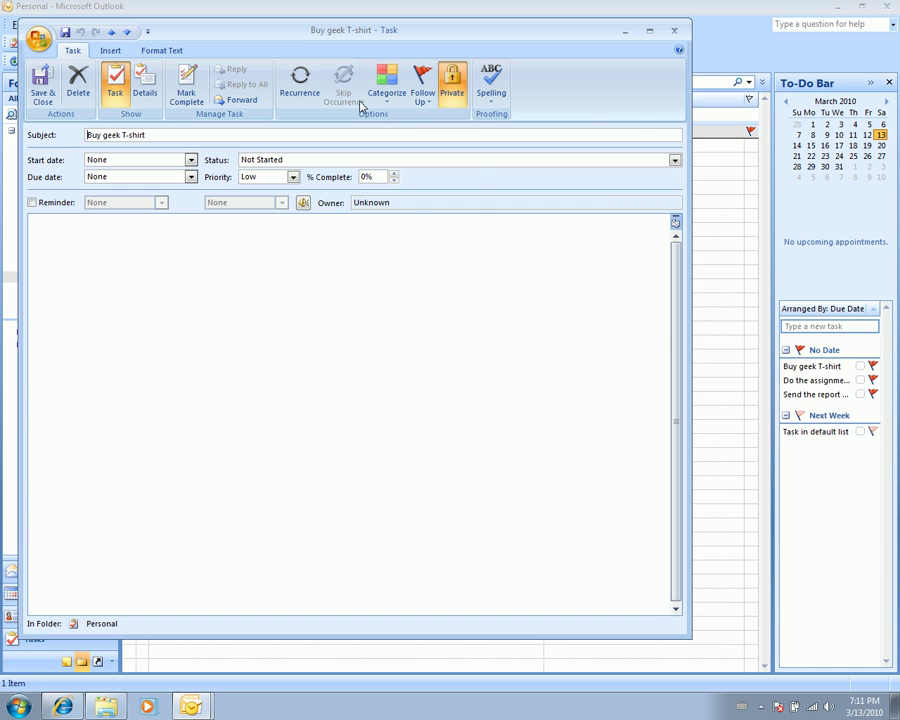
pyautogui.click(387, 85)
pyautogui.click(416, 133)
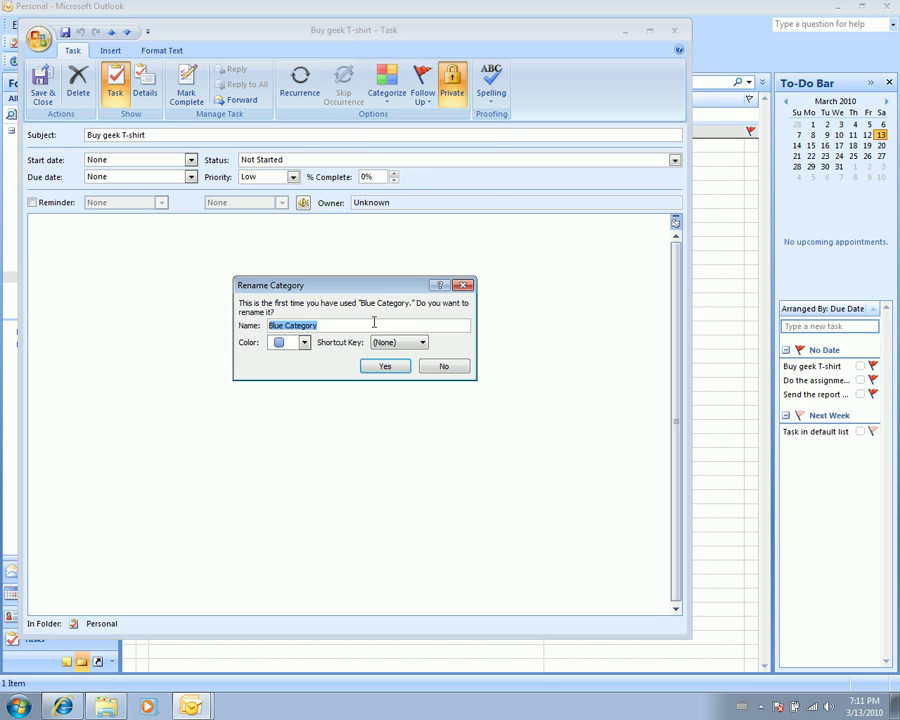
pyautogui.click(396, 368)
pyautogui.click(41, 92)
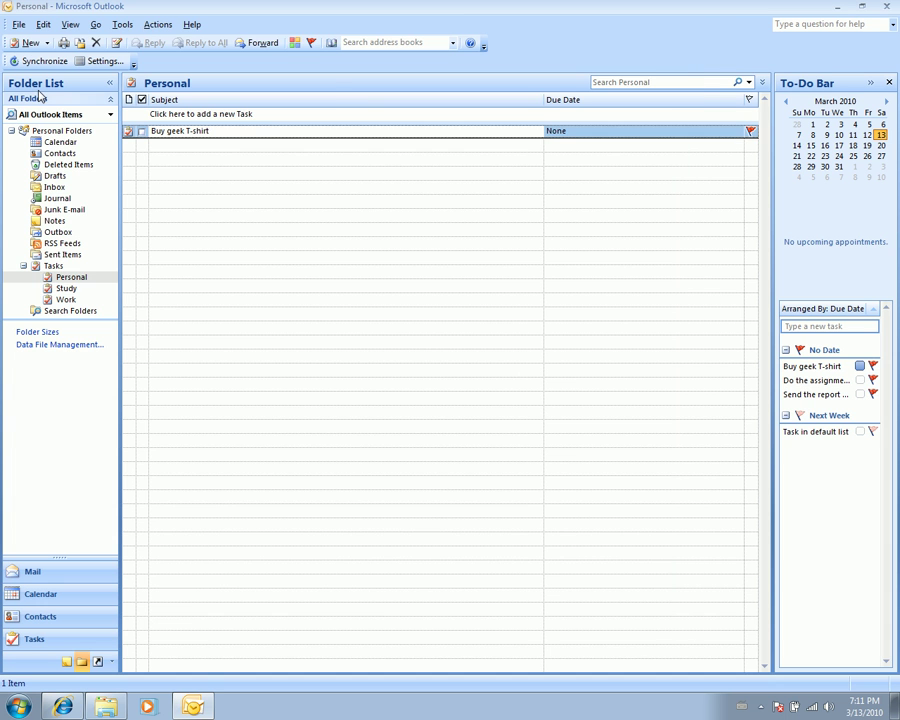
# - Give the Study task 'Do the assignment feedbacks' the Purple Category and save it
pyautogui.click(76, 289)
pyautogui.doubleClick(132, 131)
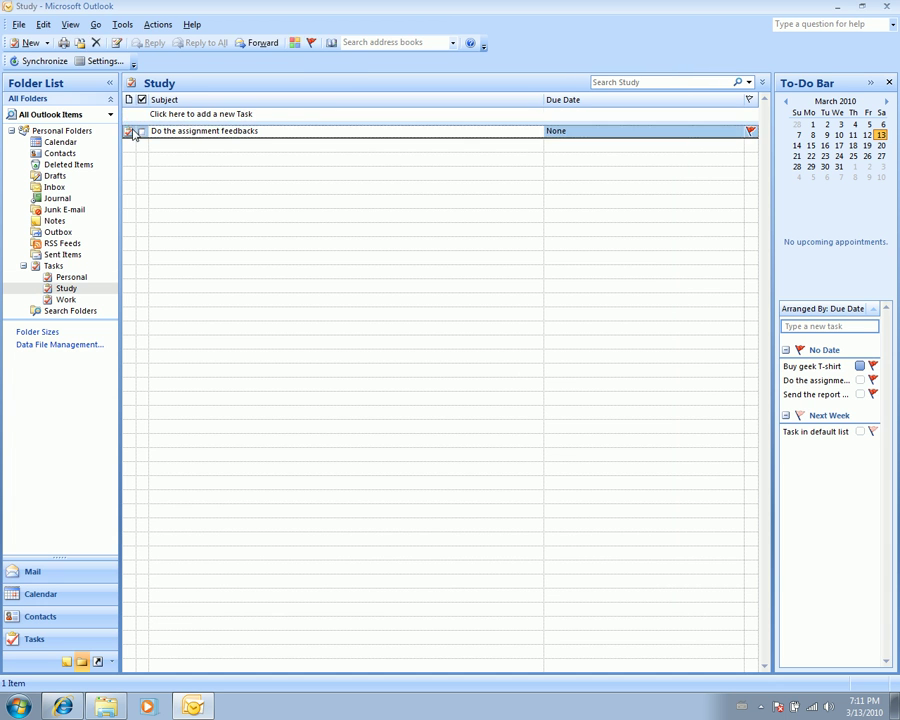
pyautogui.click(387, 85)
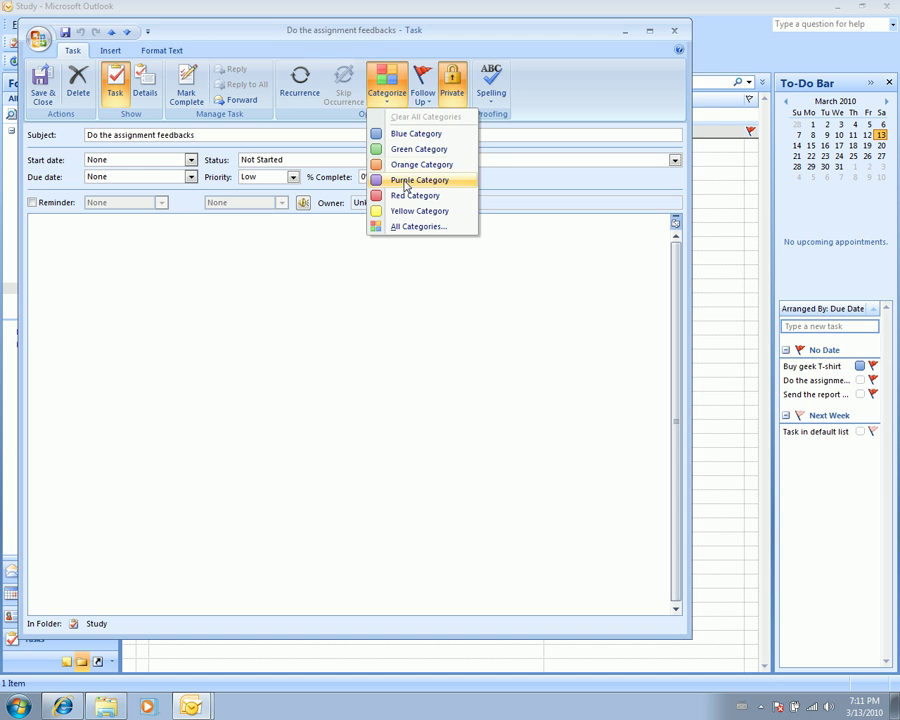
pyautogui.click(400, 180)
pyautogui.click(388, 366)
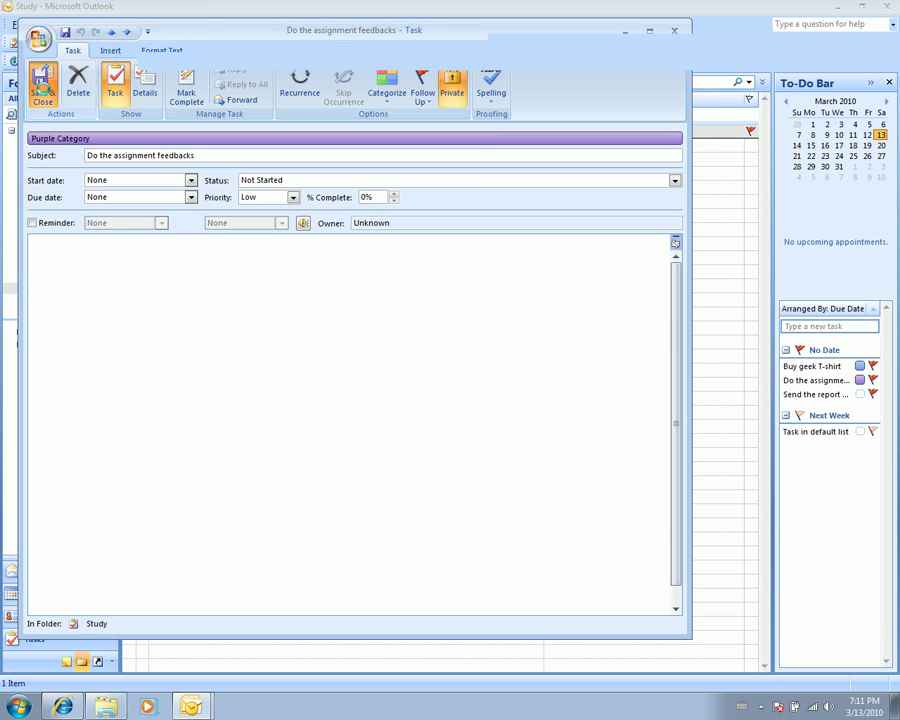
pyautogui.click(41, 92)
# - Give the Work task 'Send the report mail' the Red Category and save it
pyautogui.click(68, 300)
pyautogui.doubleClick(127, 133)
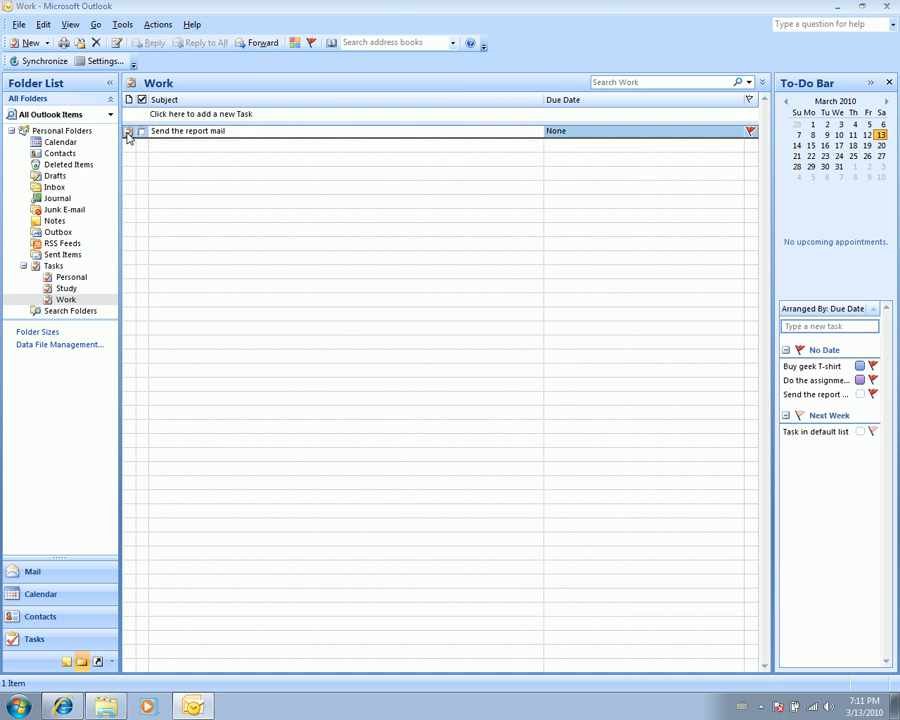
pyautogui.click(385, 88)
pyautogui.click(414, 196)
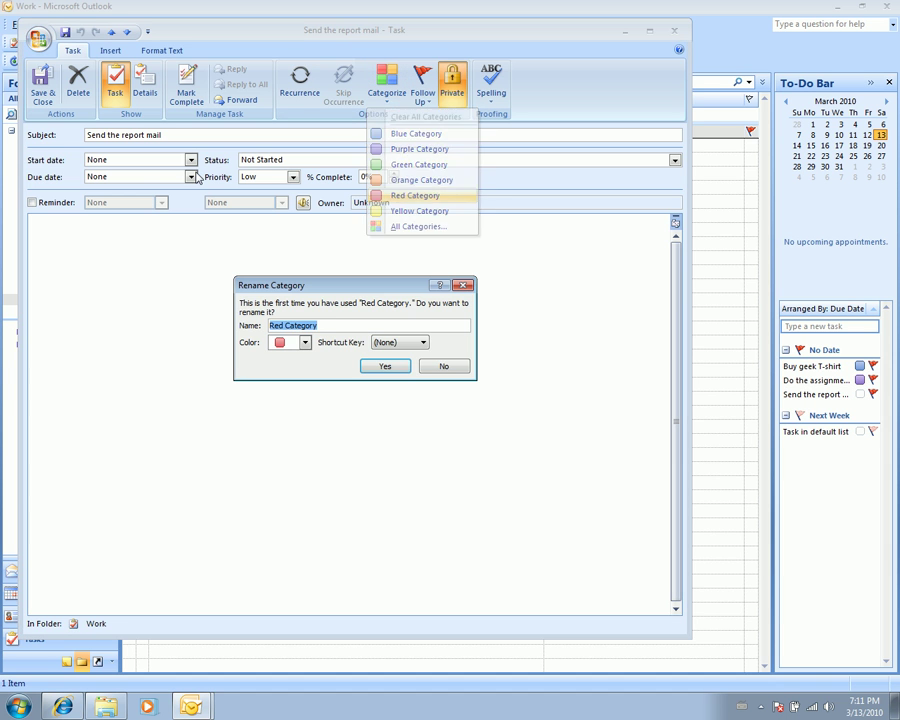
pyautogui.click(403, 368)
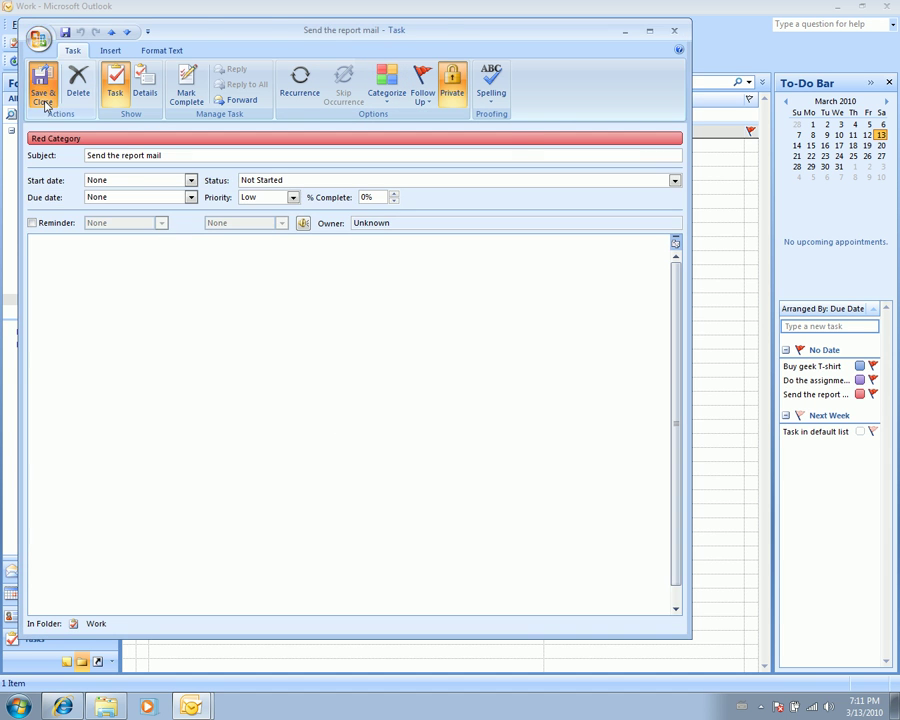
pyautogui.click(43, 92)
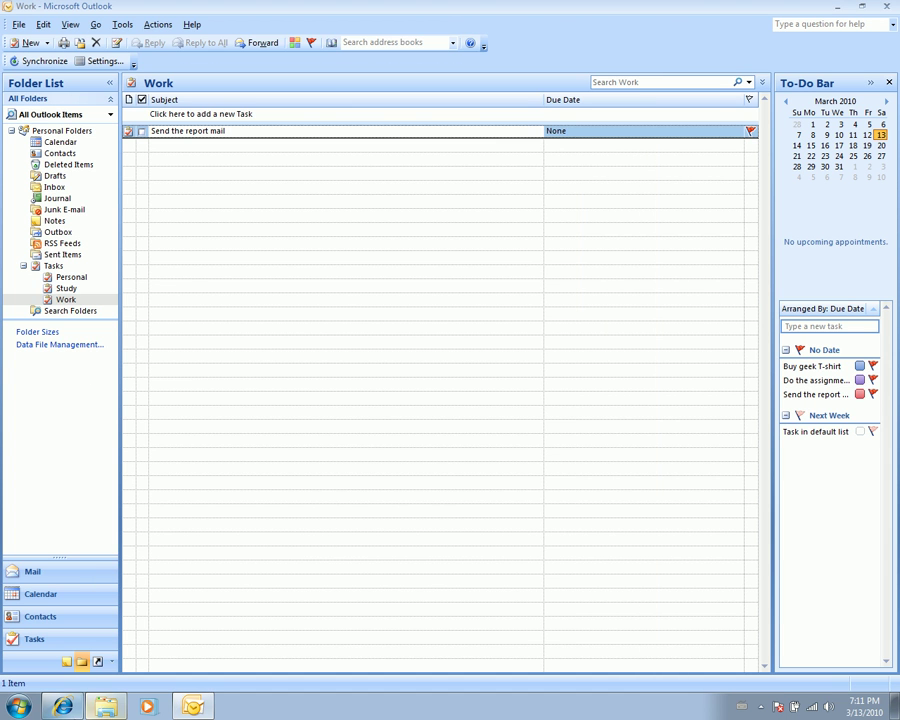
# - Run an OutlookSync synchronization and dismiss results showing four tasks updated in RTM
pyautogui.click(46, 62)
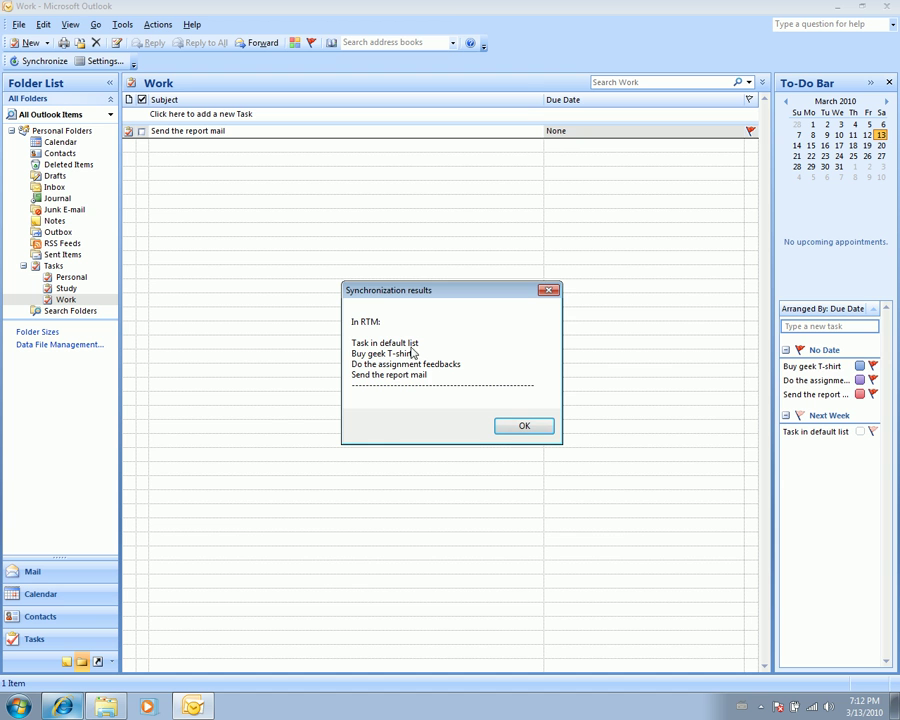
pyautogui.click(518, 428)
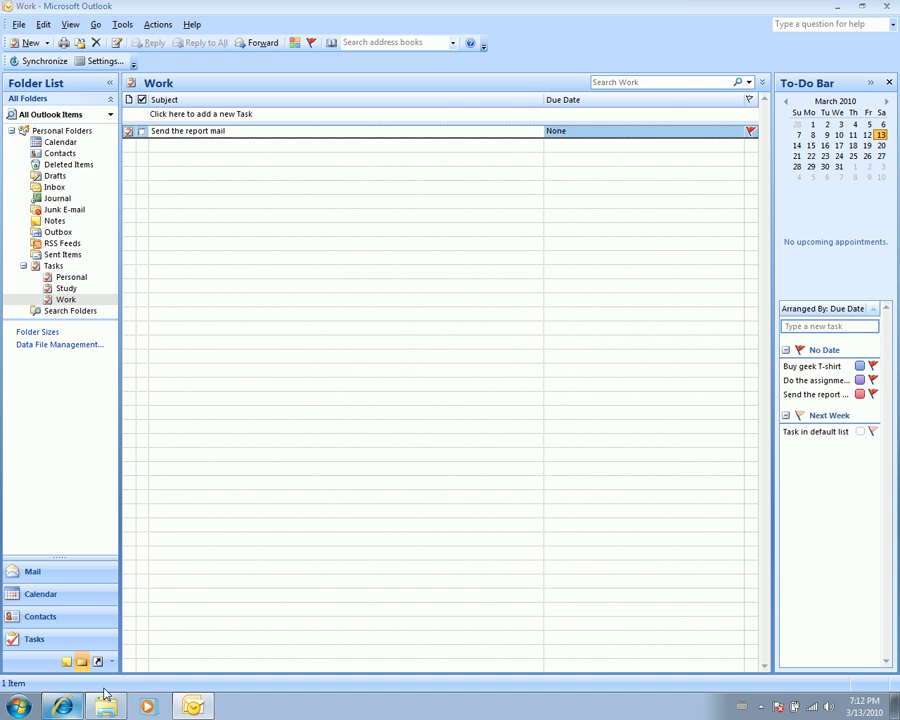
# - Reload Remember The Milk in the browser and continue to the task lists
pyautogui.click(63, 707)
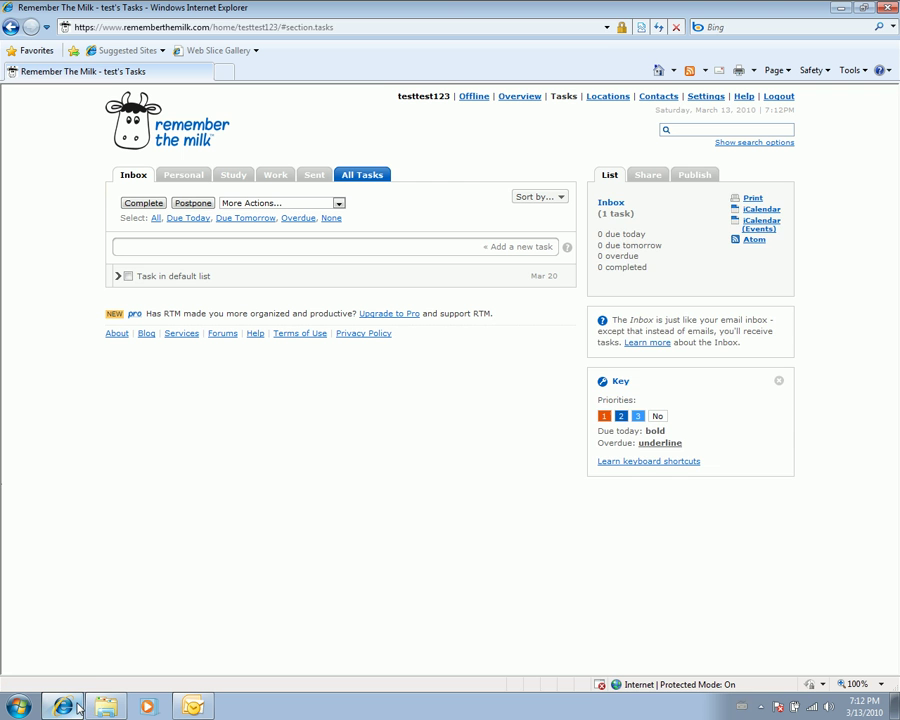
pyautogui.click(180, 131)
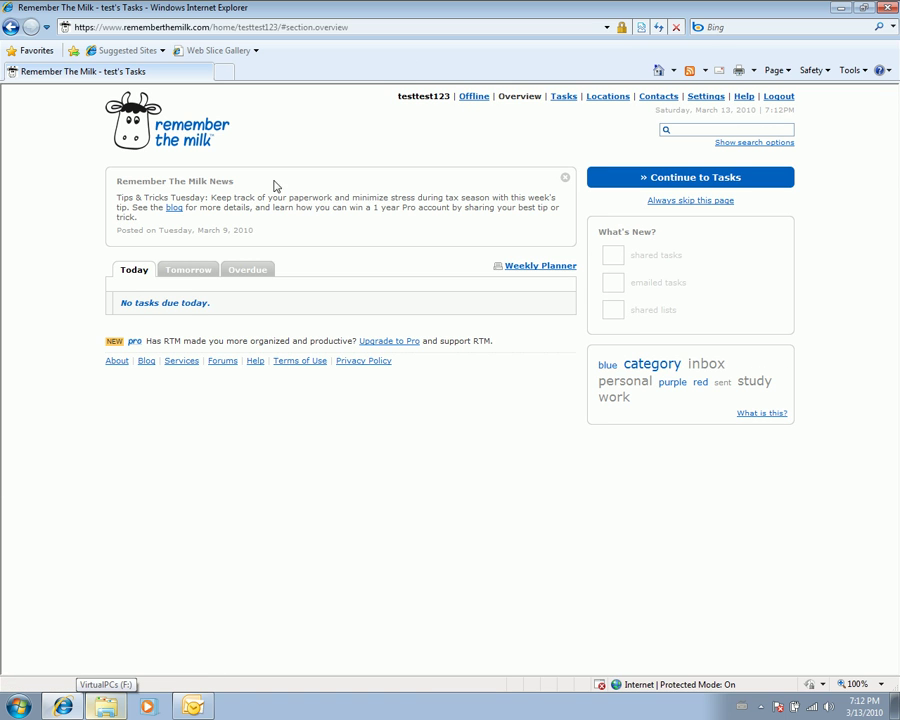
pyautogui.click(689, 180)
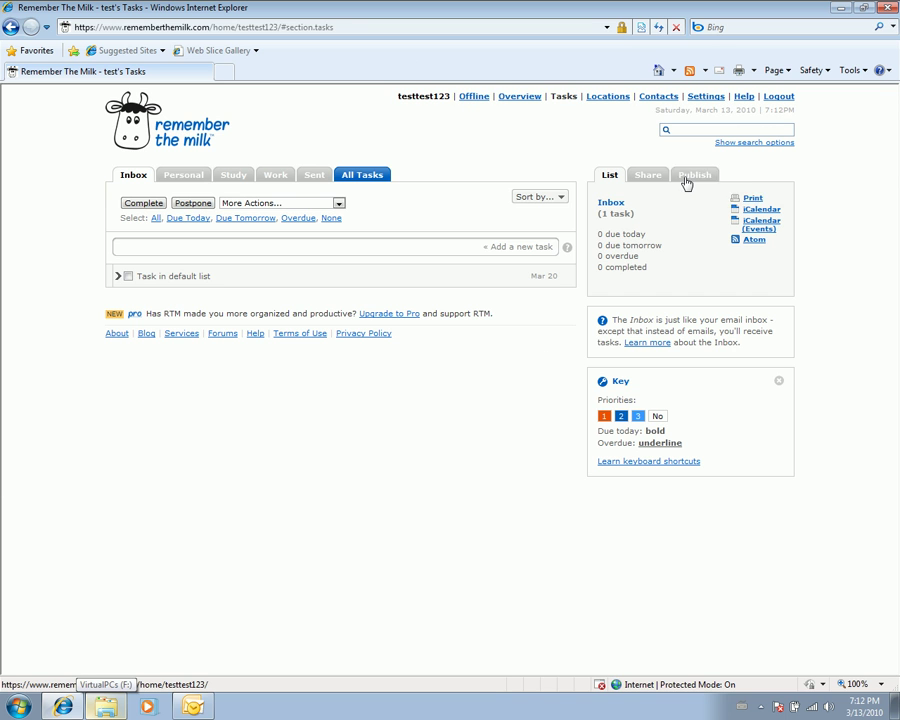
# - Check the RTM lists and confirm 'Send the report mail' is tagged category and red
pyautogui.moveTo(548, 284)
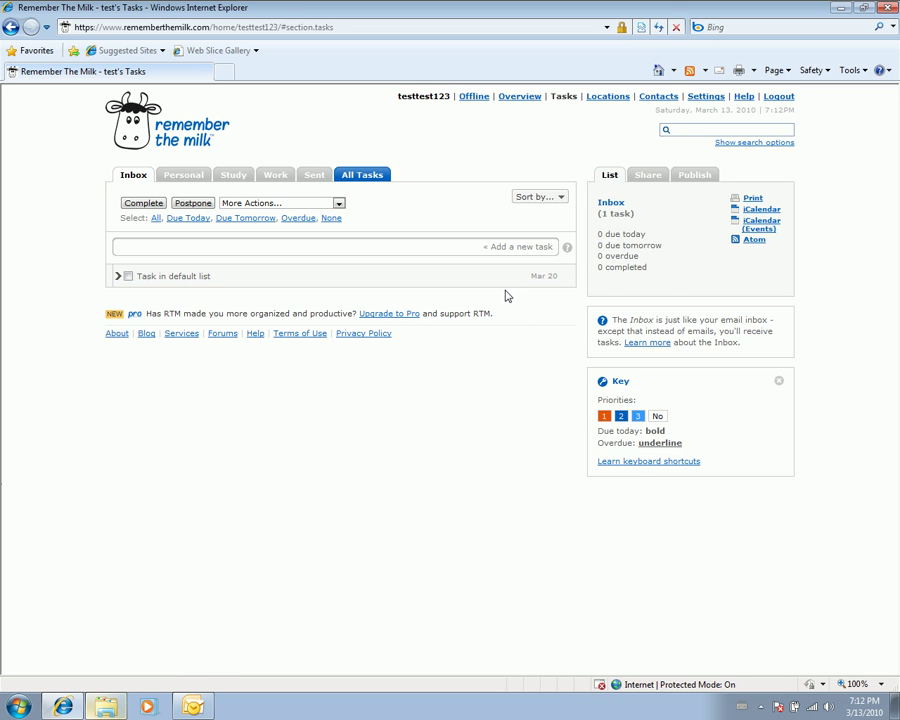
pyautogui.click(185, 176)
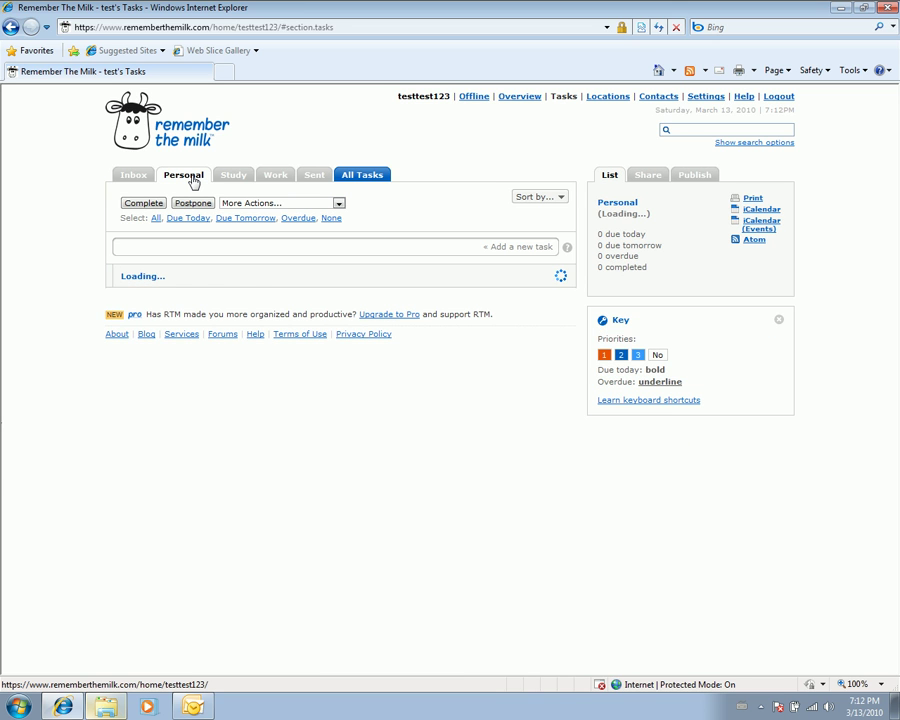
pyautogui.moveTo(170, 284)
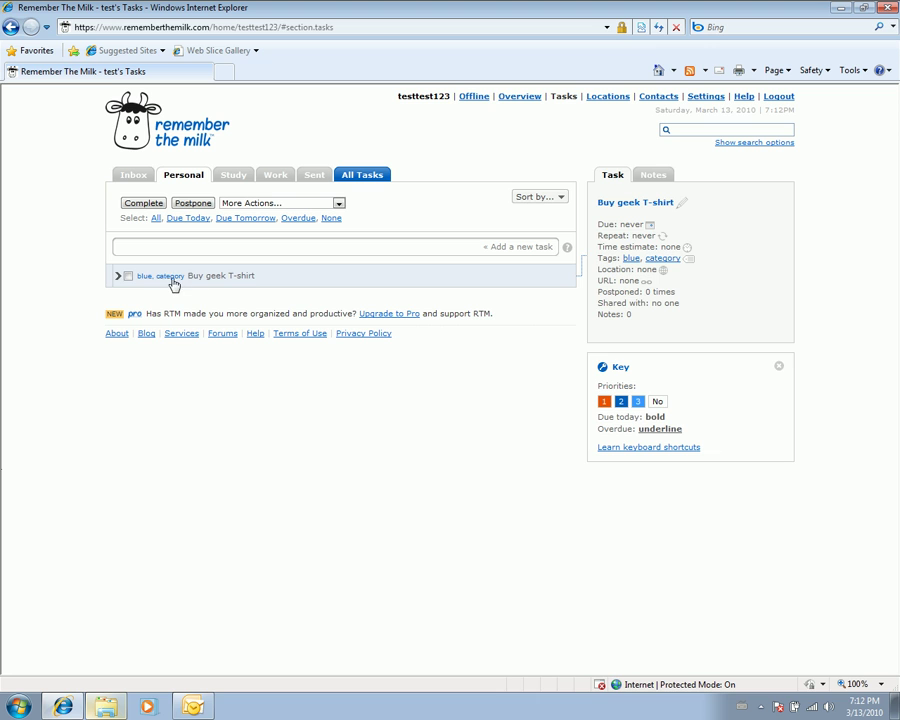
pyautogui.click(233, 176)
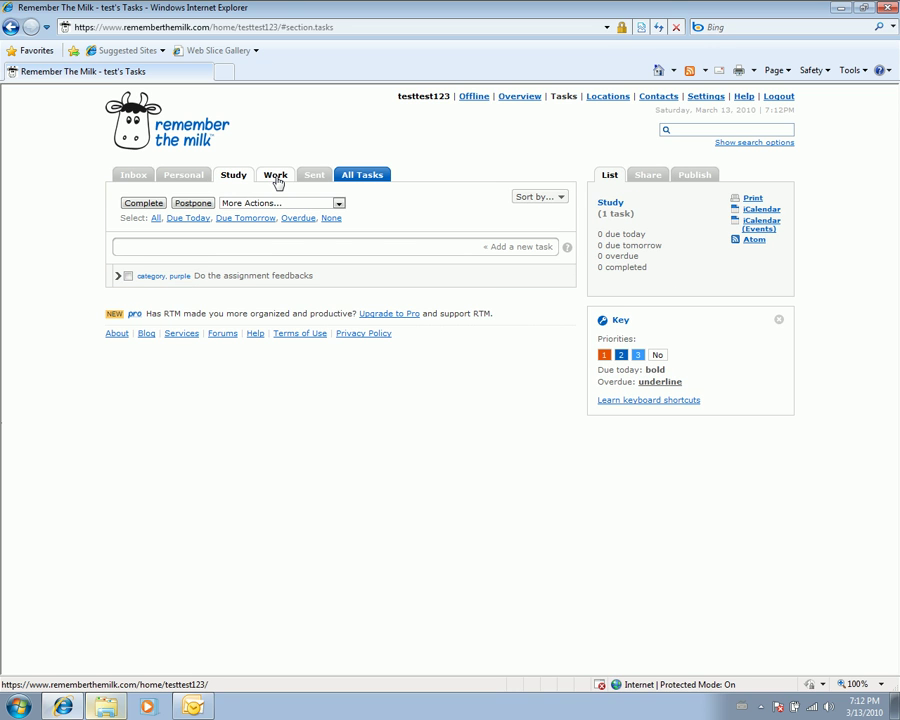
pyautogui.click(276, 177)
pyautogui.click(316, 177)
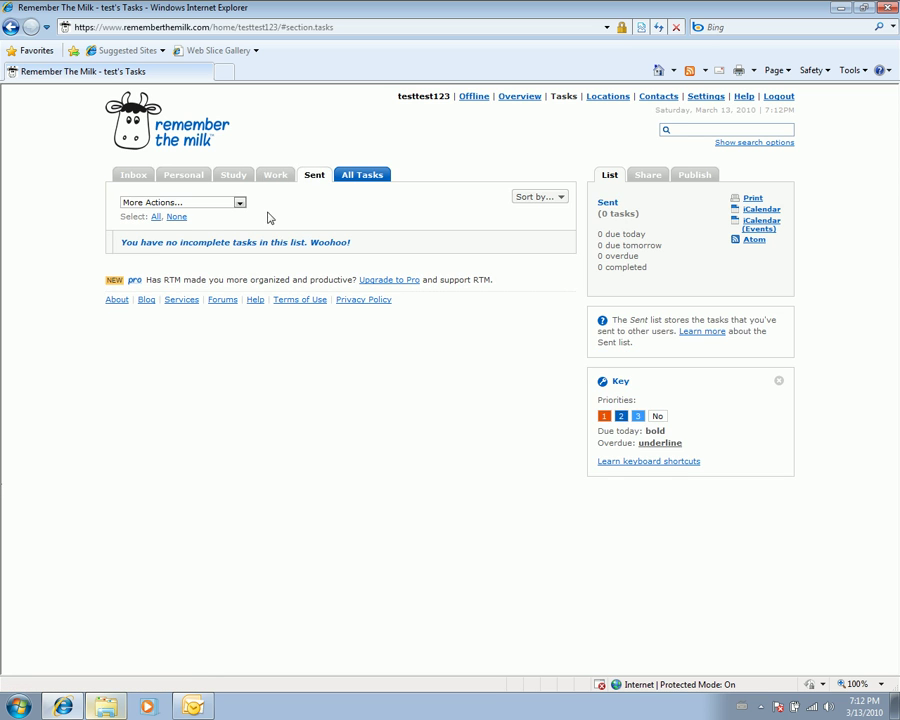
pyautogui.click(275, 176)
pyautogui.click(172, 280)
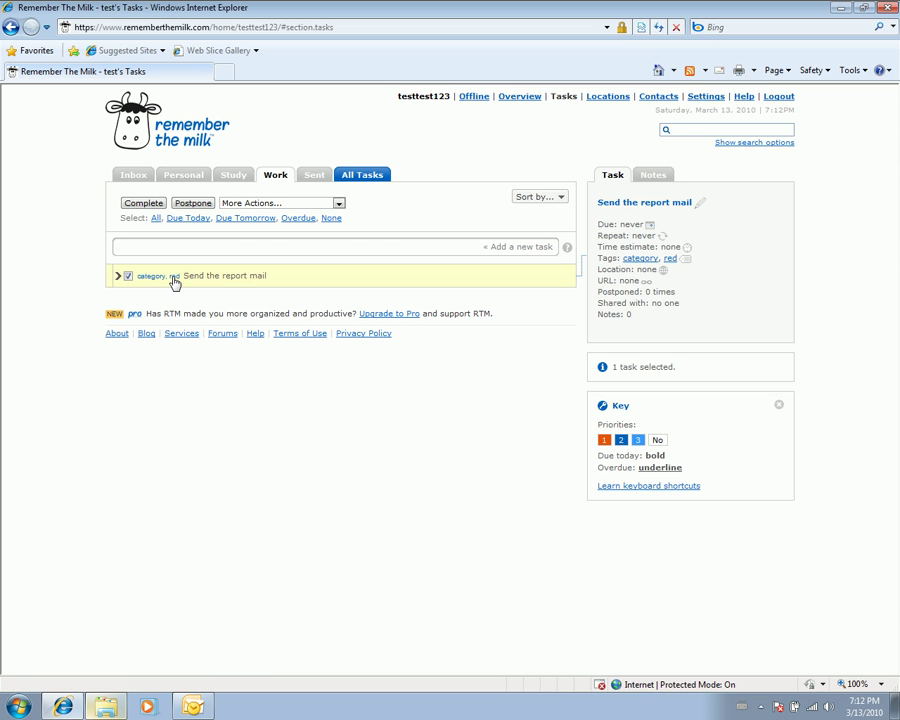
pyautogui.click(173, 278)
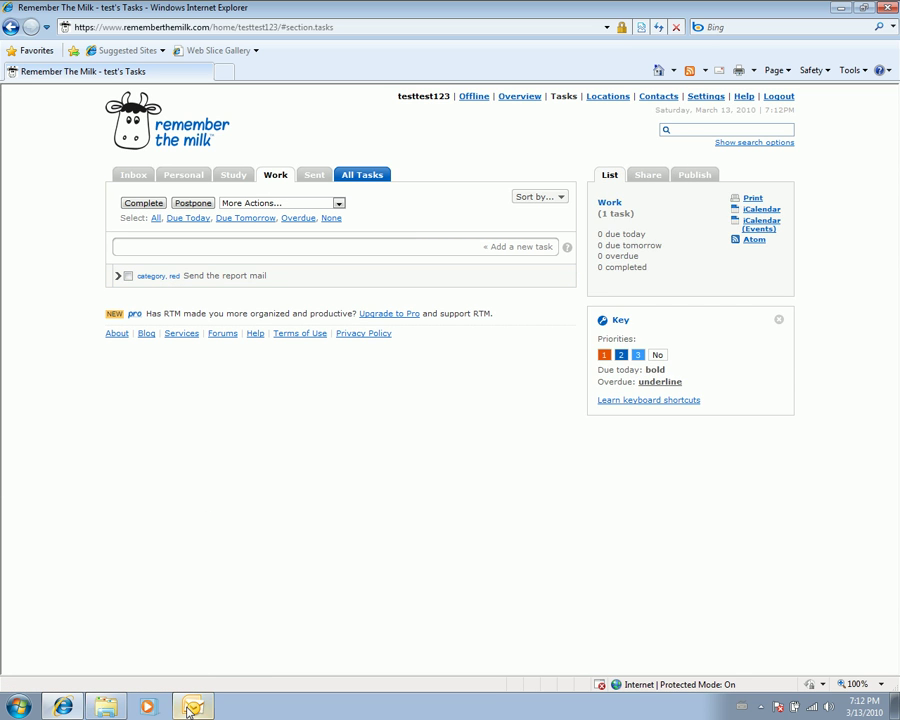
pyautogui.click(191, 708)
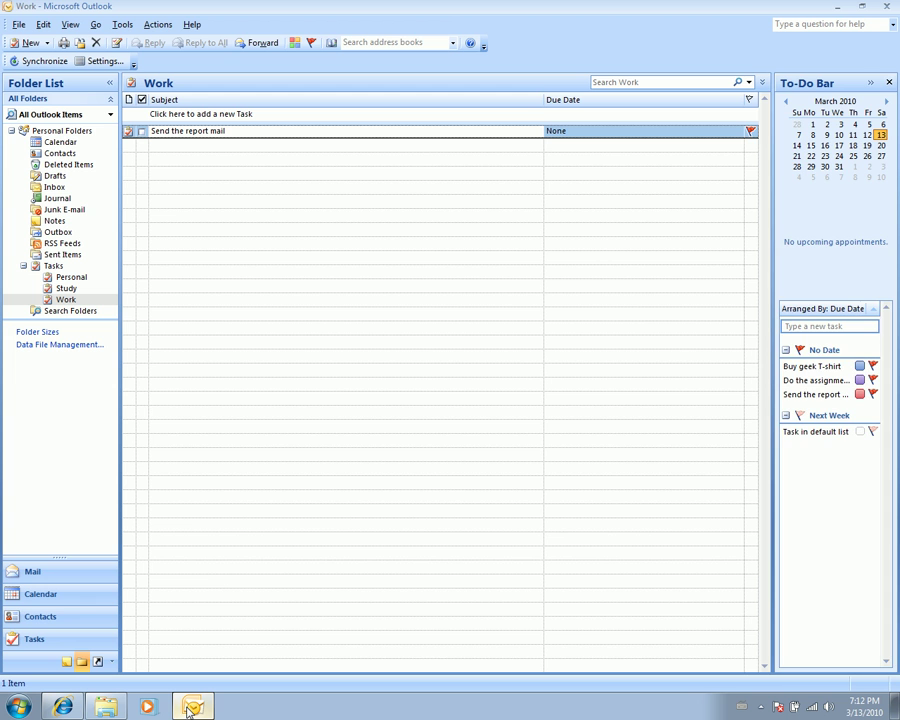
# - Open 'Buy geek T-shirt' in the Personal folder to confirm its Blue Category
pyautogui.click(66, 288)
pyautogui.click(71, 278)
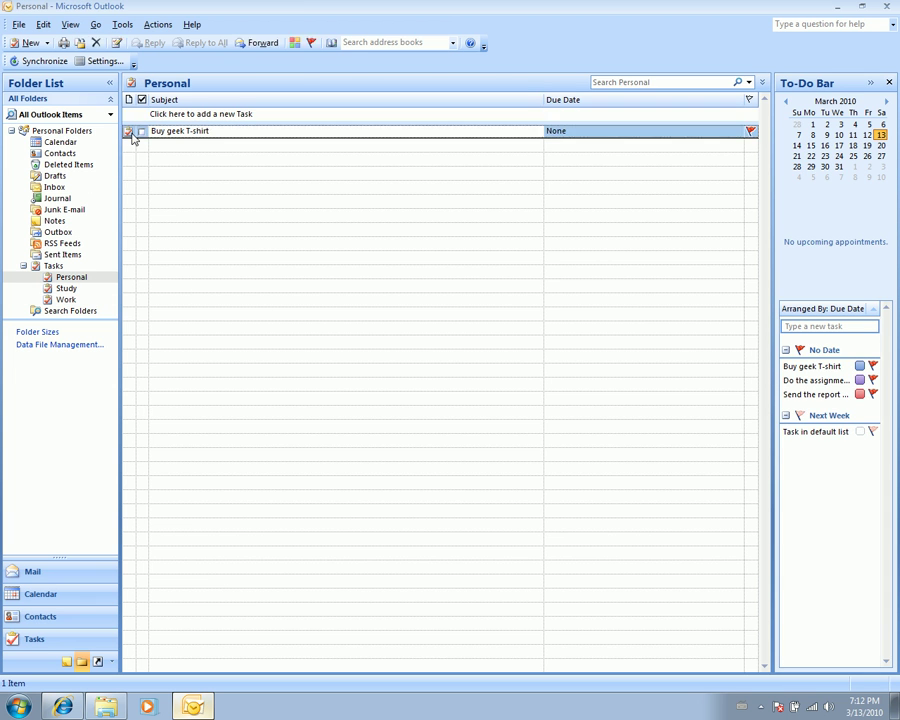
pyautogui.doubleClick(130, 132)
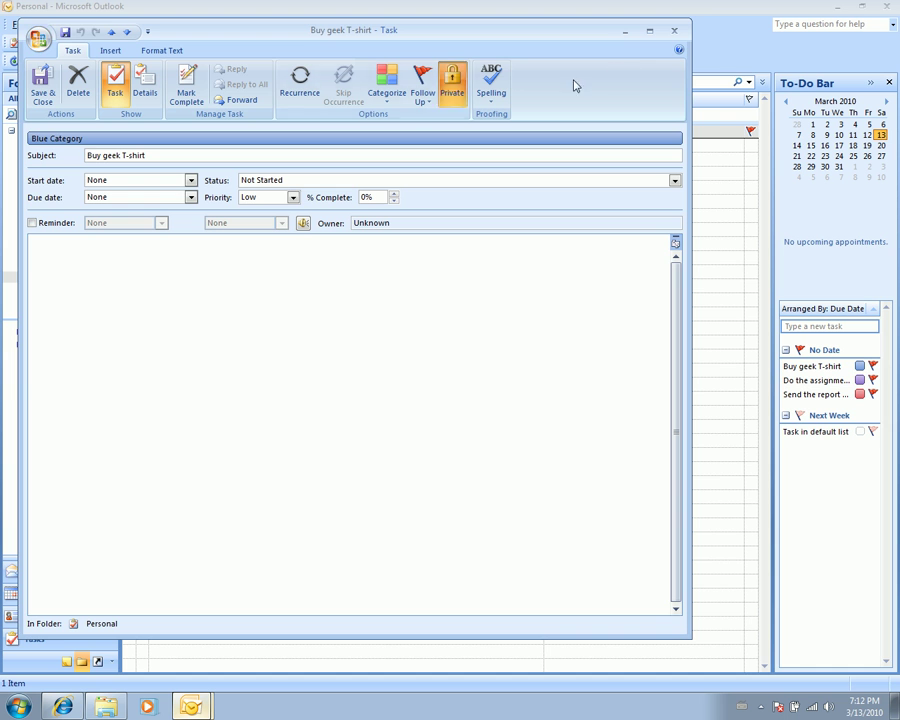
pyautogui.click(679, 37)
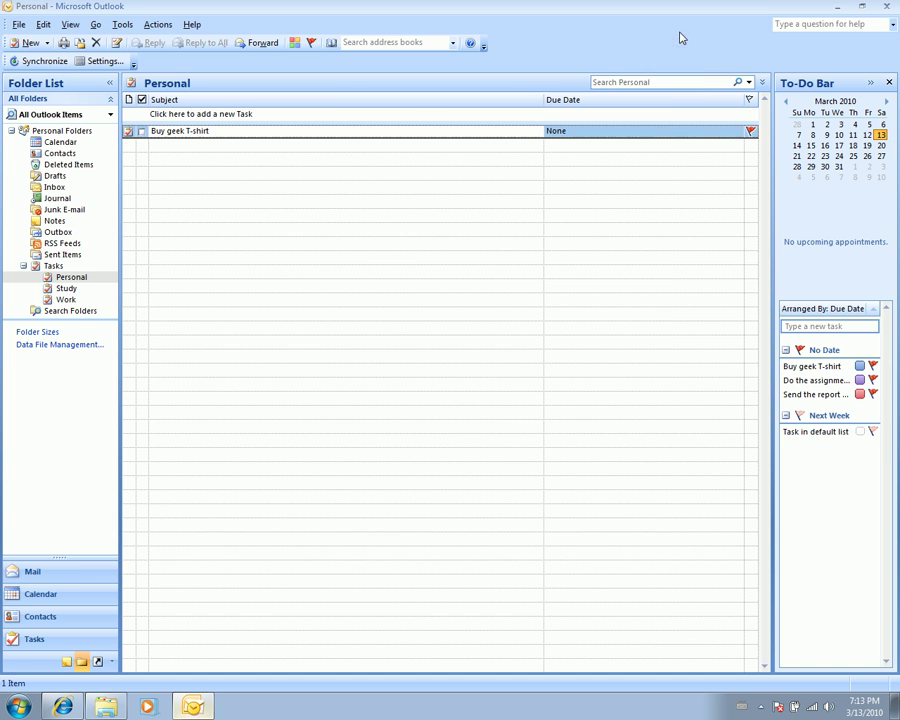
# - Cycle through the Mail, Calendar and Contacts views, then return to Remember The Milk
pyautogui.click(60, 571)
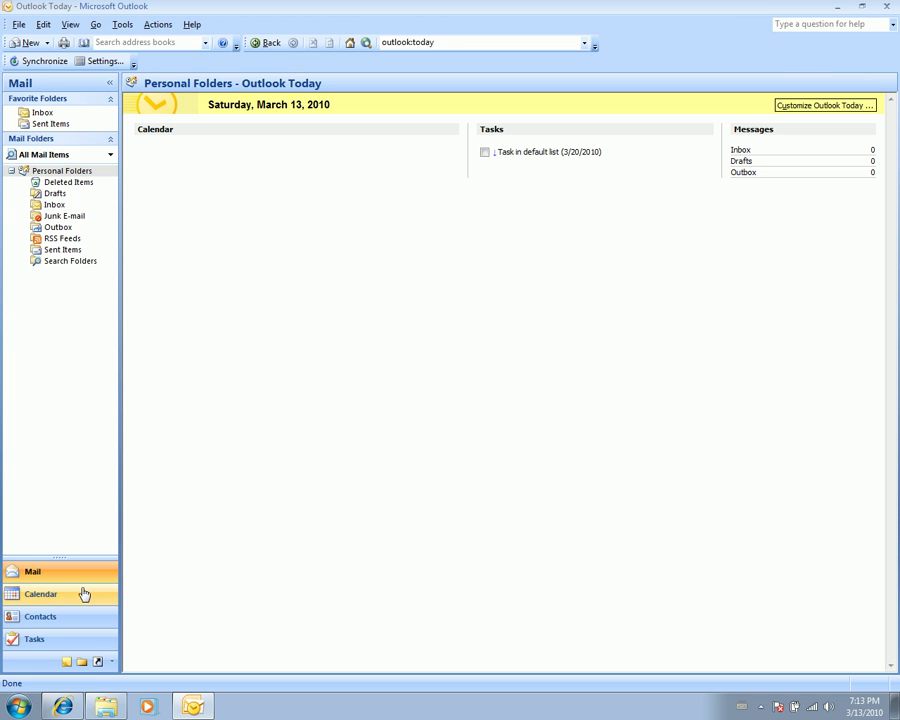
pyautogui.click(70, 594)
pyautogui.click(70, 615)
pyautogui.click(74, 577)
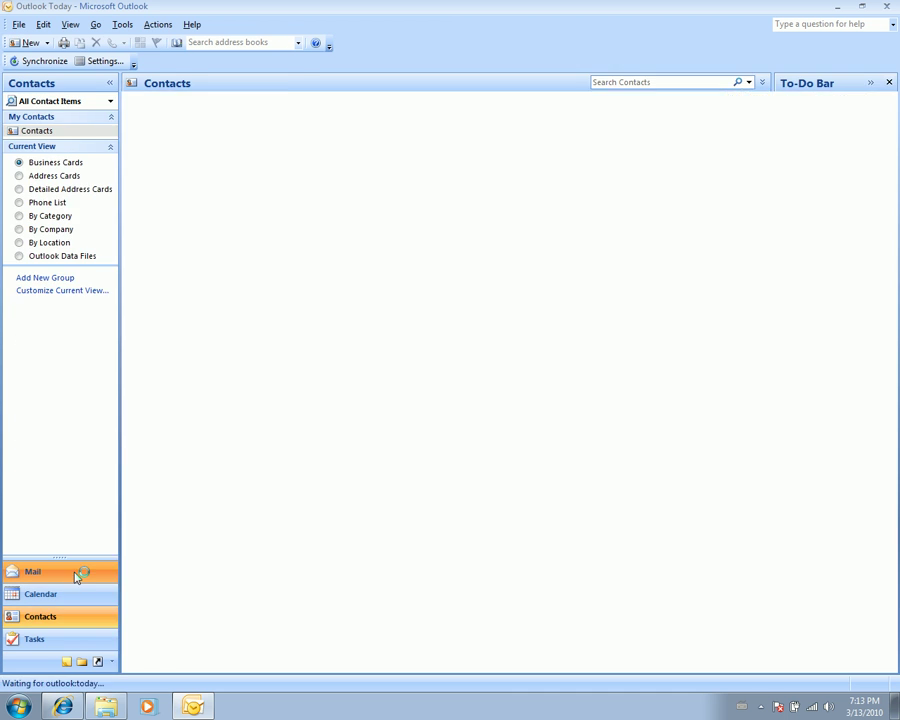
pyautogui.click(70, 710)
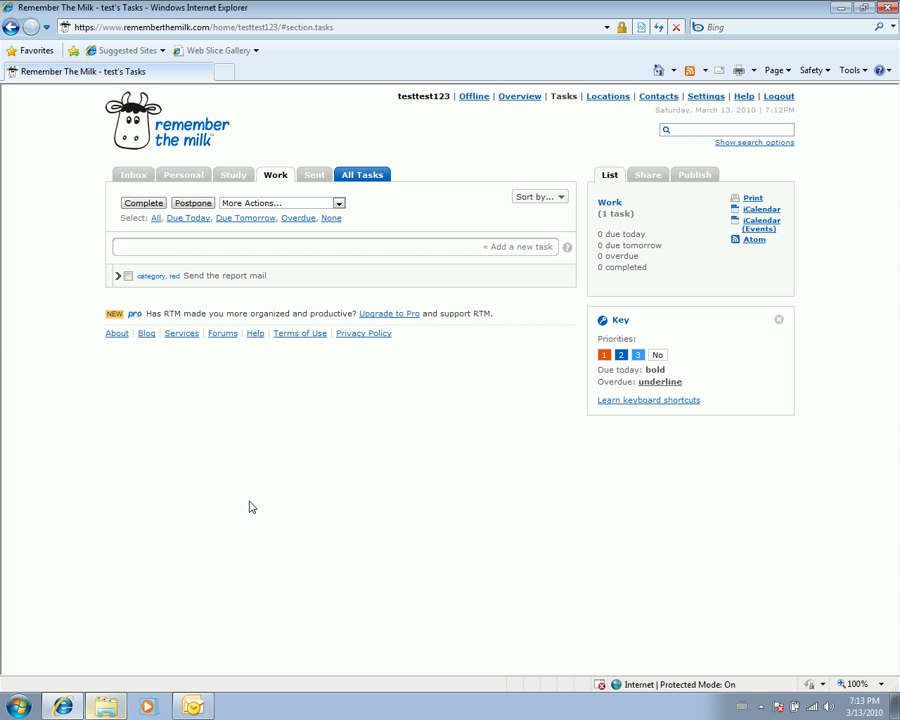
# - Inspect 'Send the report mail' details and list all RTM tasks tagged red
pyautogui.click(259, 284)
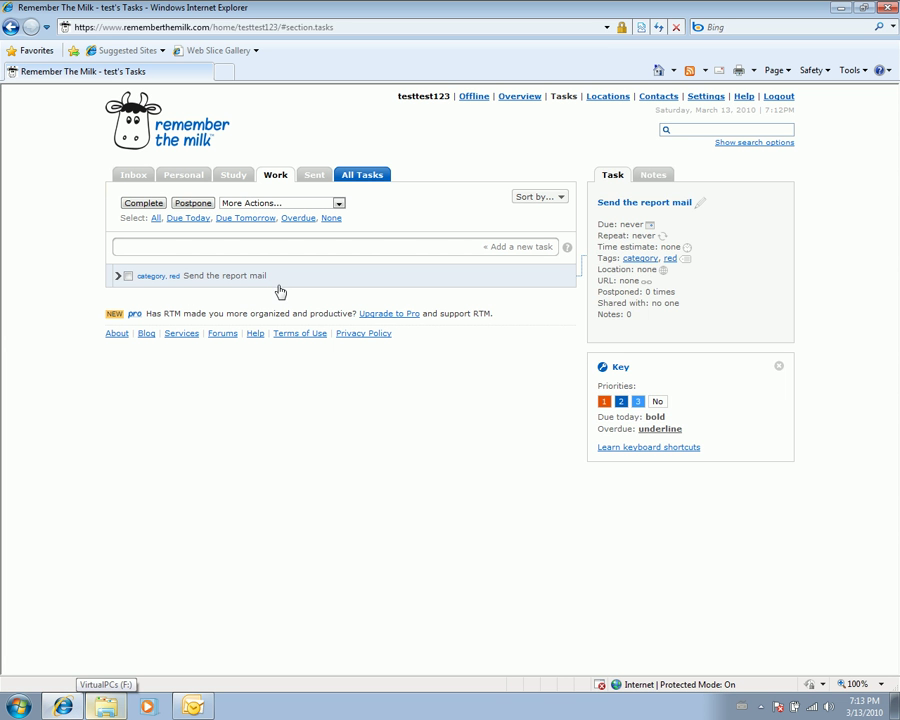
pyautogui.click(380, 279)
pyautogui.click(671, 258)
# - Add the 'important' tag to 'Send the report mail' alongside category and red
pyautogui.click(262, 282)
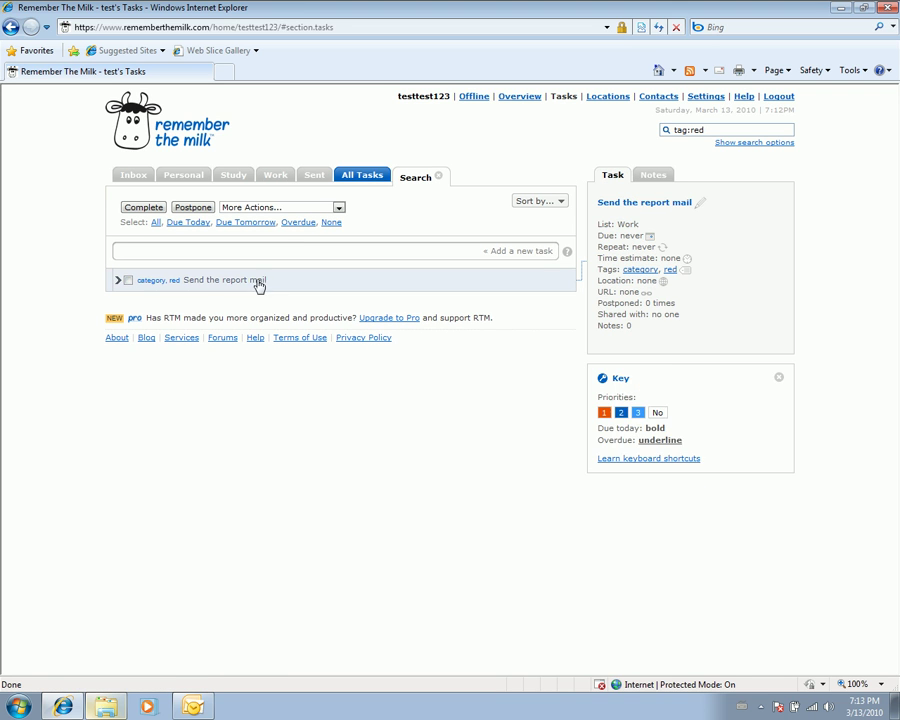
pyautogui.click(695, 270)
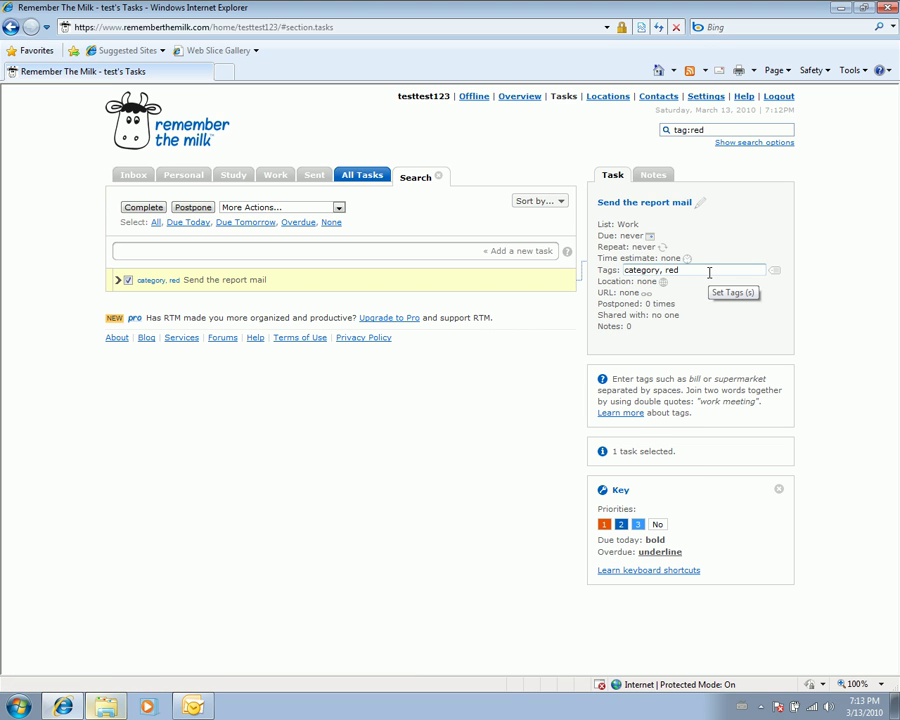
pyautogui.write(', ')
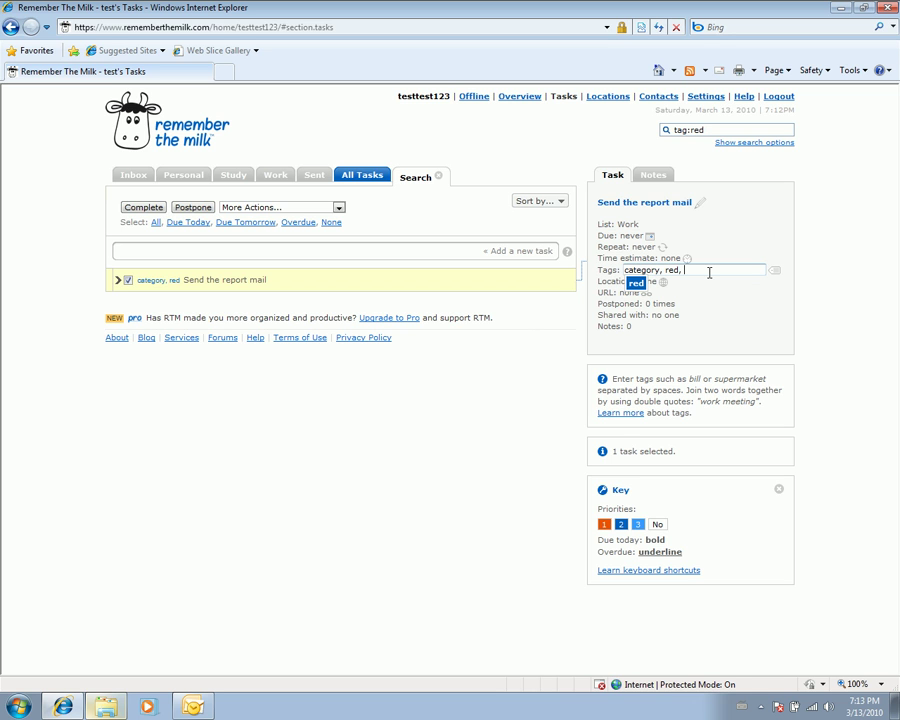
pyautogui.write('important')
pyautogui.press('Return')
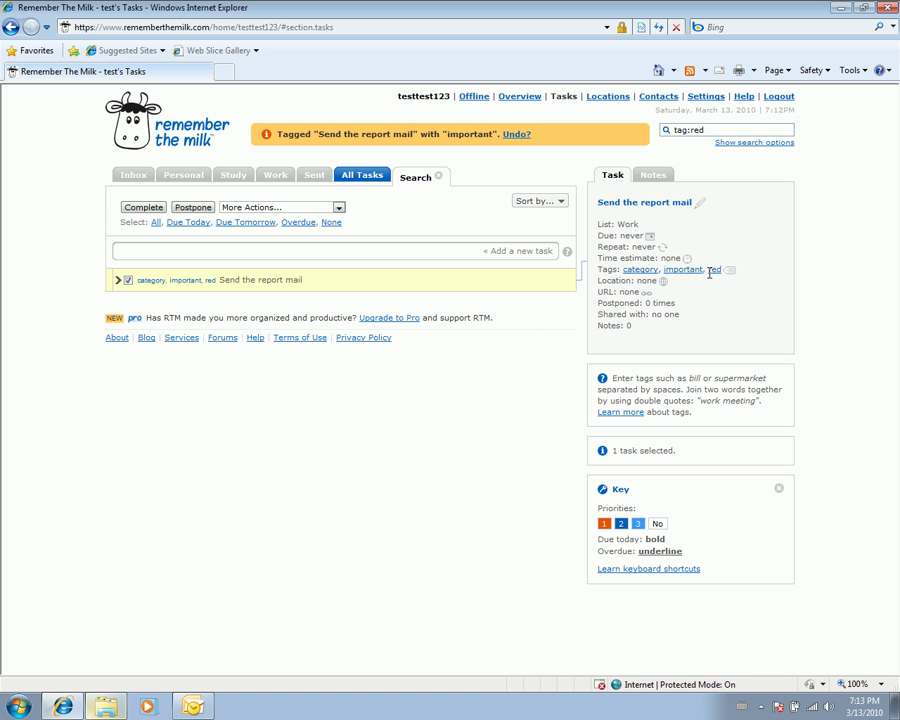
pyautogui.click(129, 283)
pyautogui.click(235, 177)
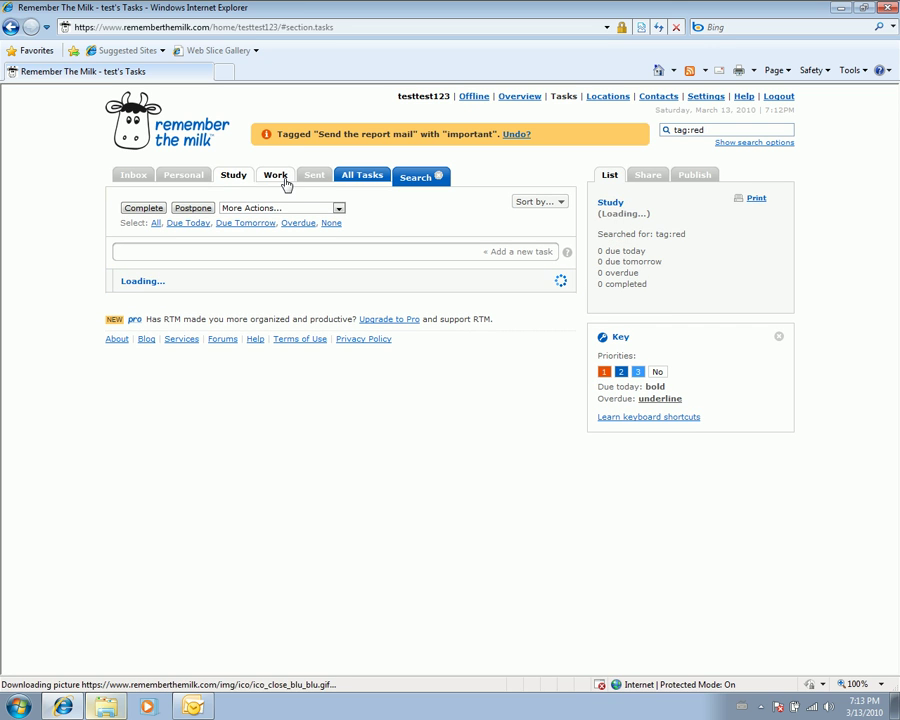
pyautogui.click(280, 180)
# - Start an OutlookSync synchronization and meanwhile close RTM's tag search results
pyautogui.click(194, 706)
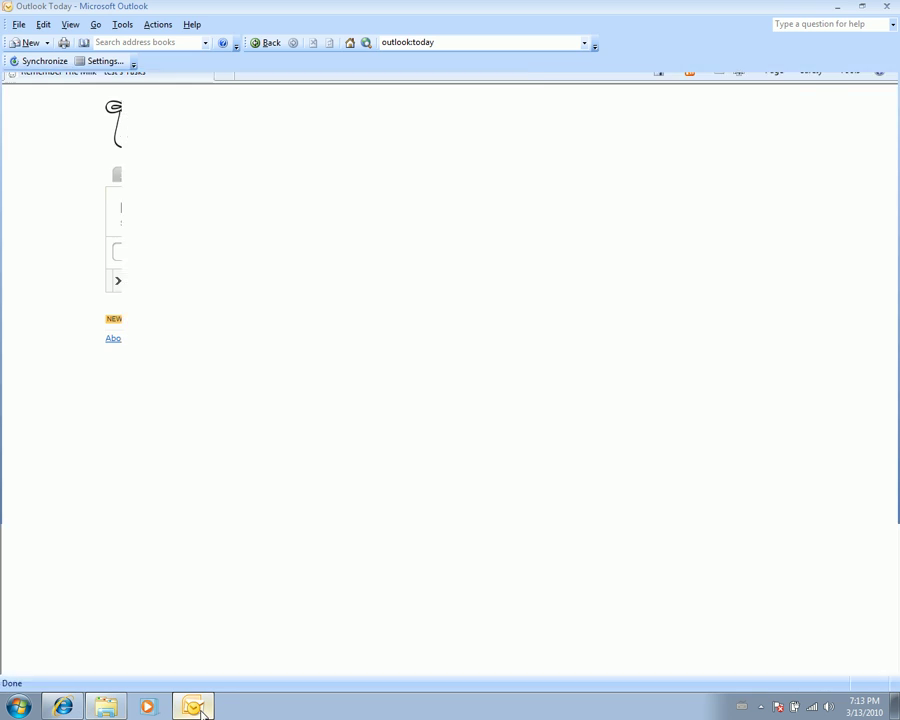
pyautogui.click(50, 62)
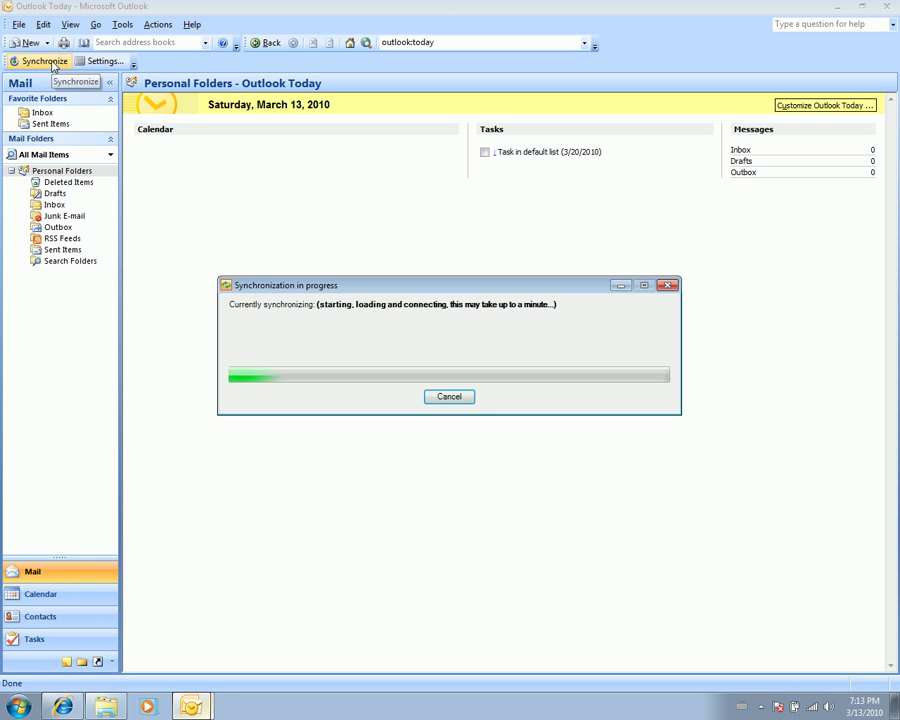
pyautogui.click(63, 707)
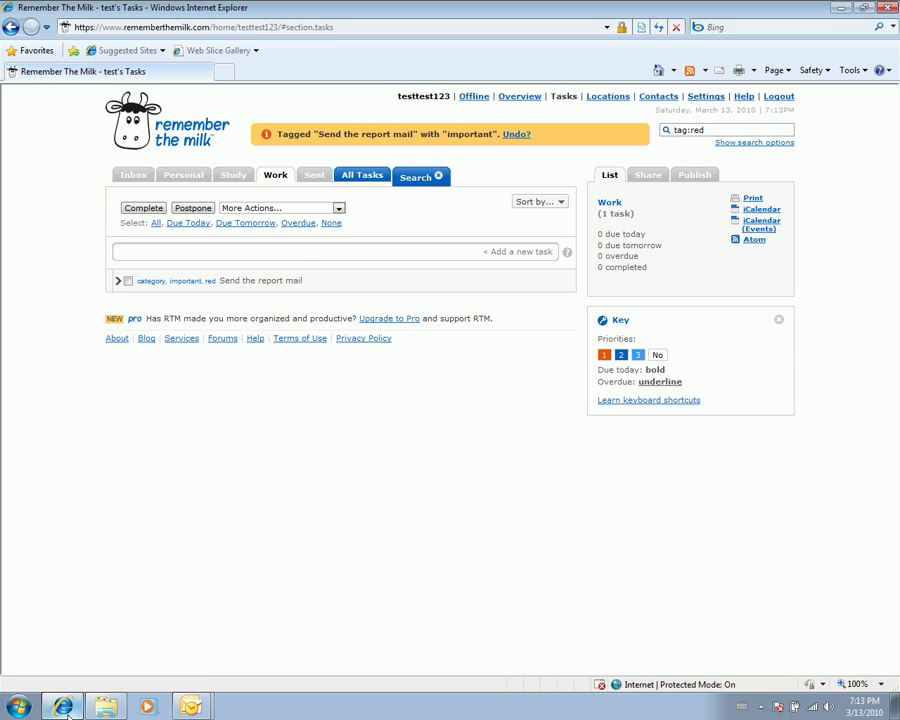
pyautogui.click(440, 177)
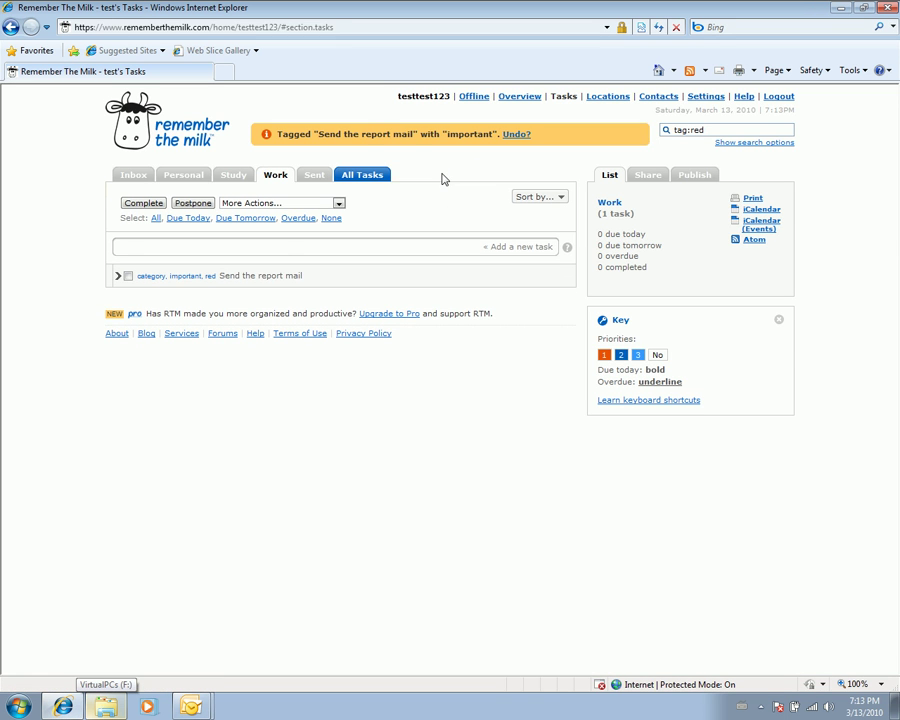
pyautogui.click(228, 283)
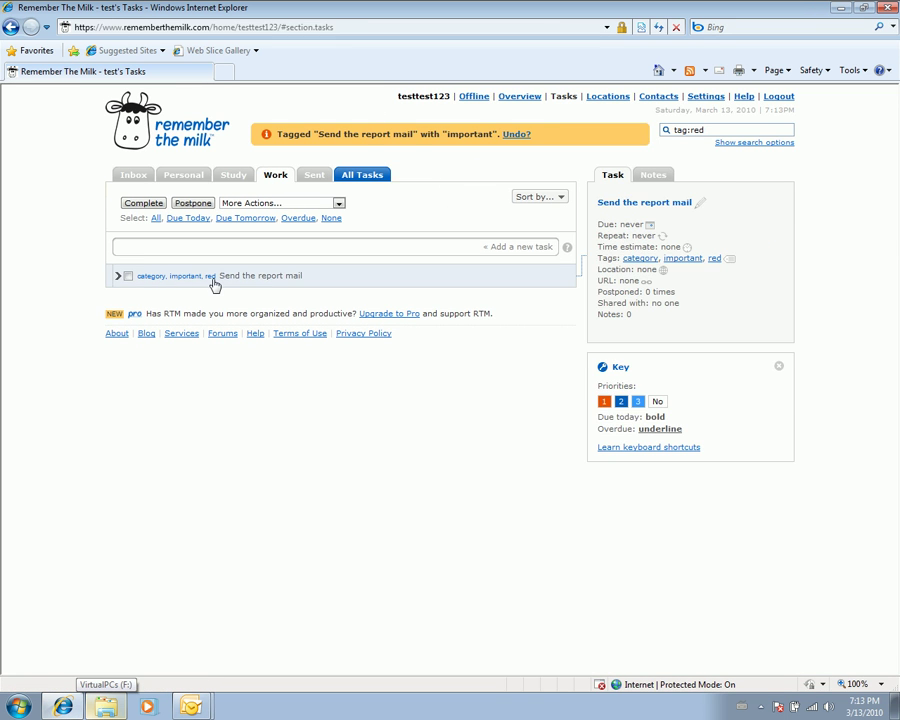
pyautogui.click(460, 210)
# - Return to Outlook and dismiss the sync results reporting four tasks updated in Outlook
pyautogui.hotkey('alt', 'Tab')
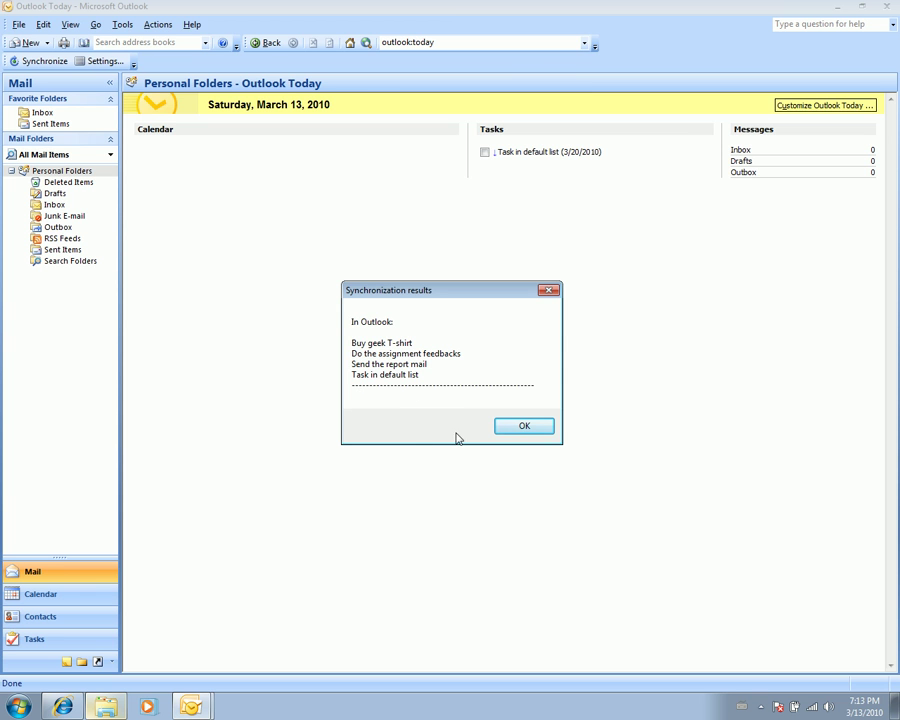
pyautogui.click(522, 430)
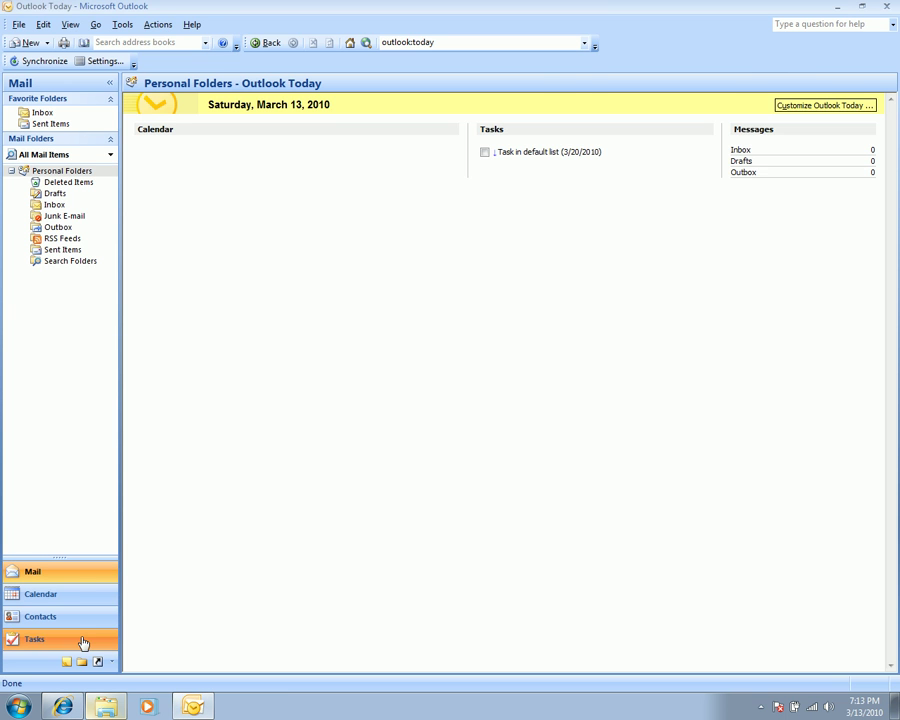
pyautogui.click(83, 643)
pyautogui.click(32, 177)
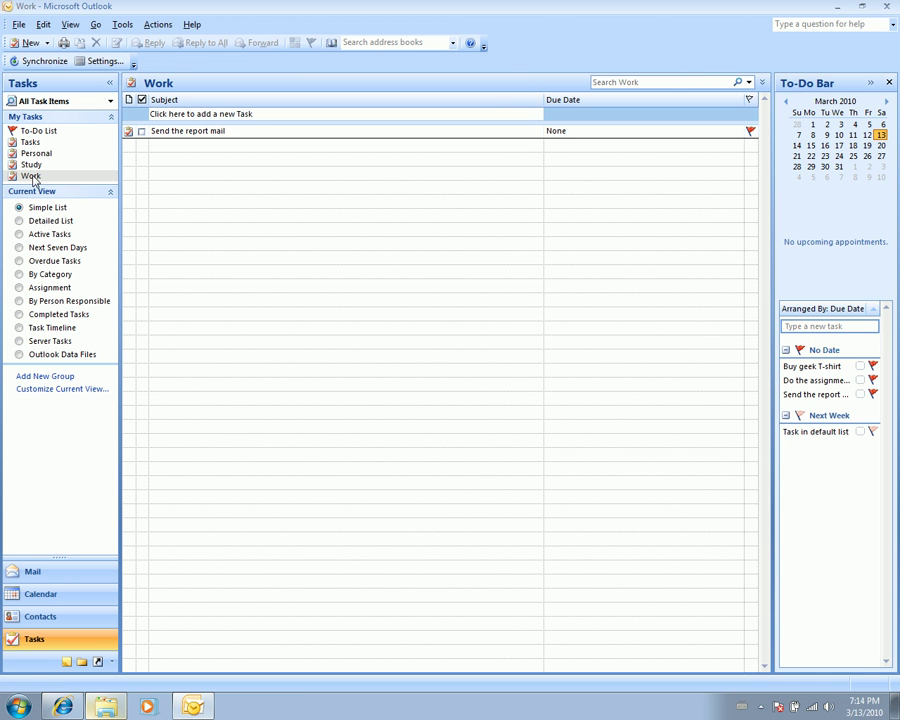
pyautogui.doubleClick(133, 136)
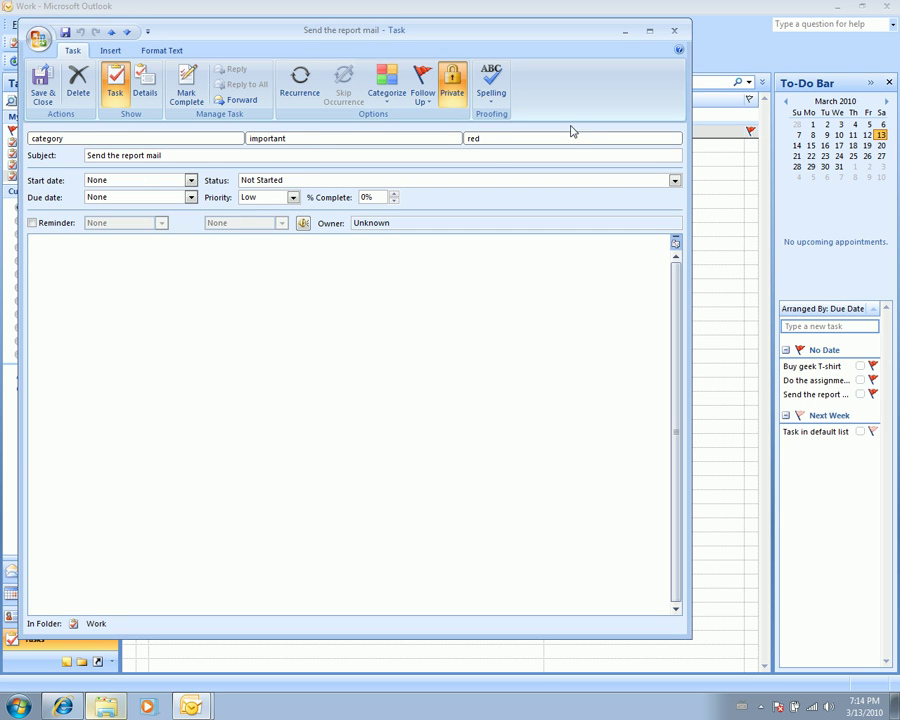
pyautogui.click(674, 30)
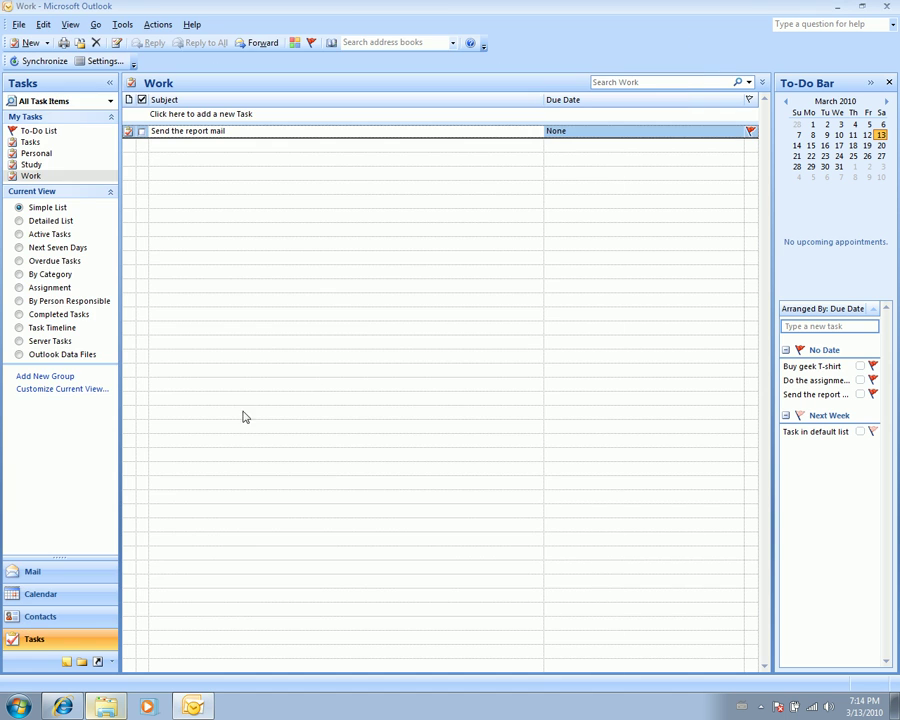
pyautogui.click(88, 582)
pyautogui.click(72, 641)
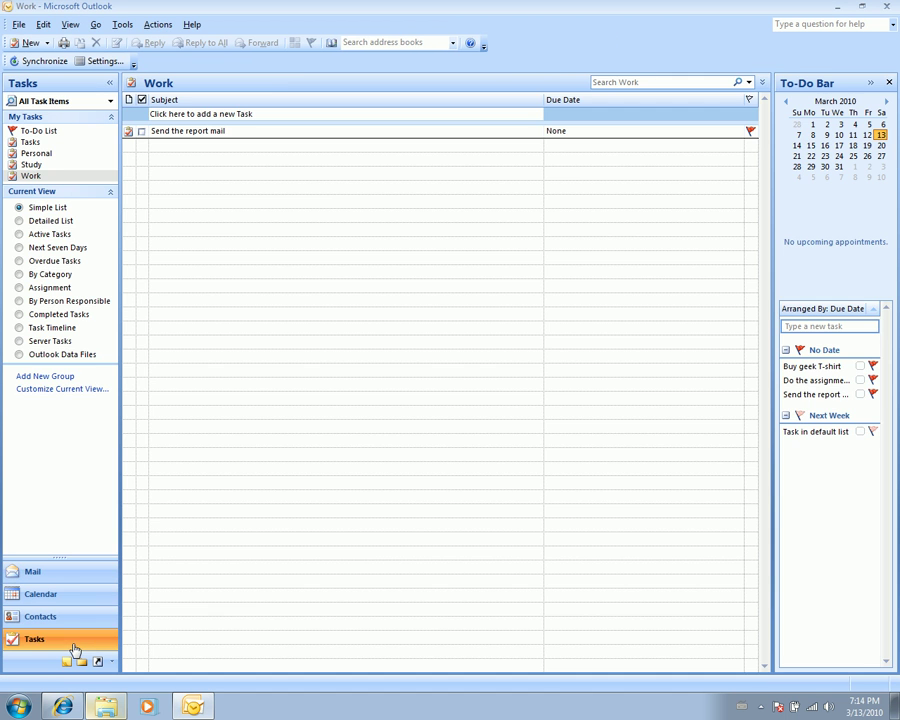
pyautogui.click(82, 580)
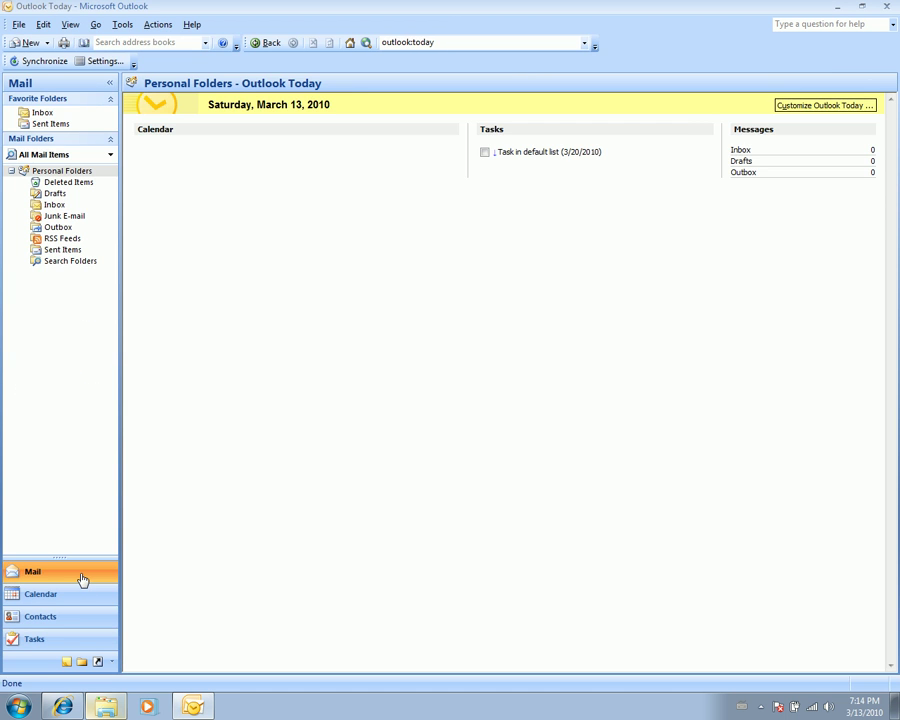